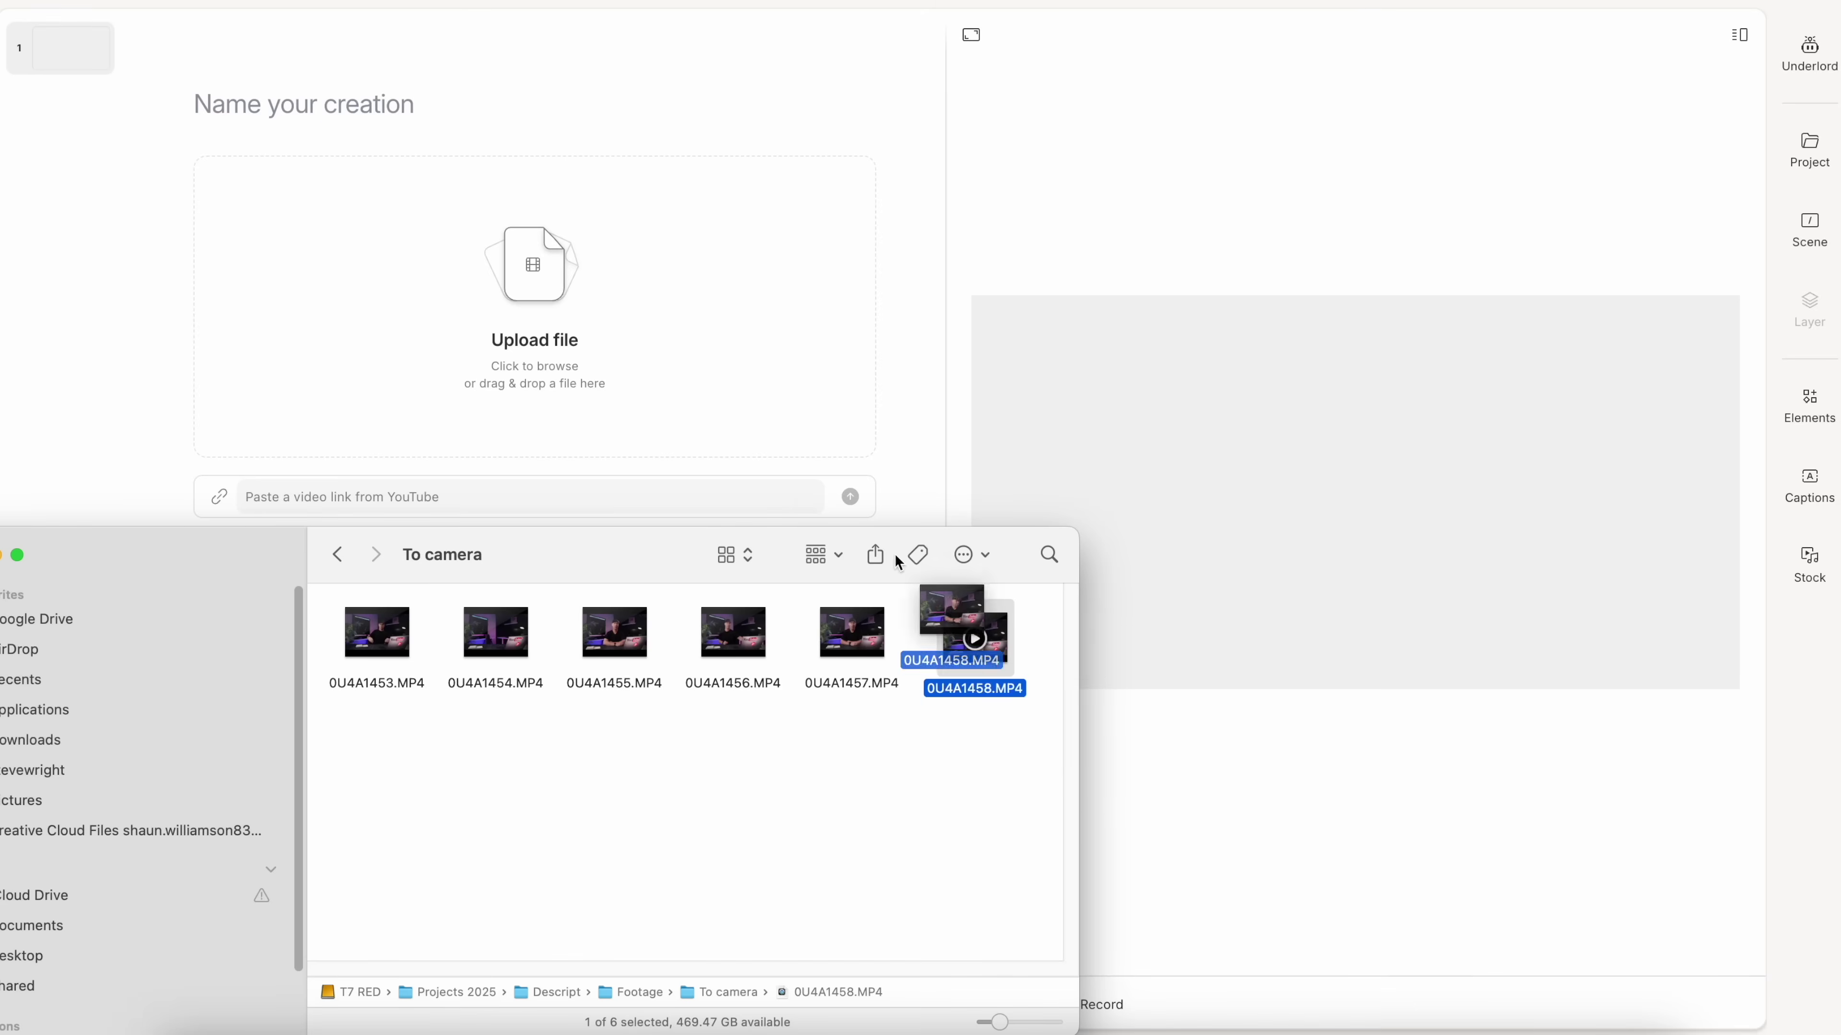
- Upload 0U4A1458.MP4 into the project and open more actions for the repeated retake sentence
{"action": "left_click_drag", "start_coordinate": [899, 562], "coordinate": [558, 285]}
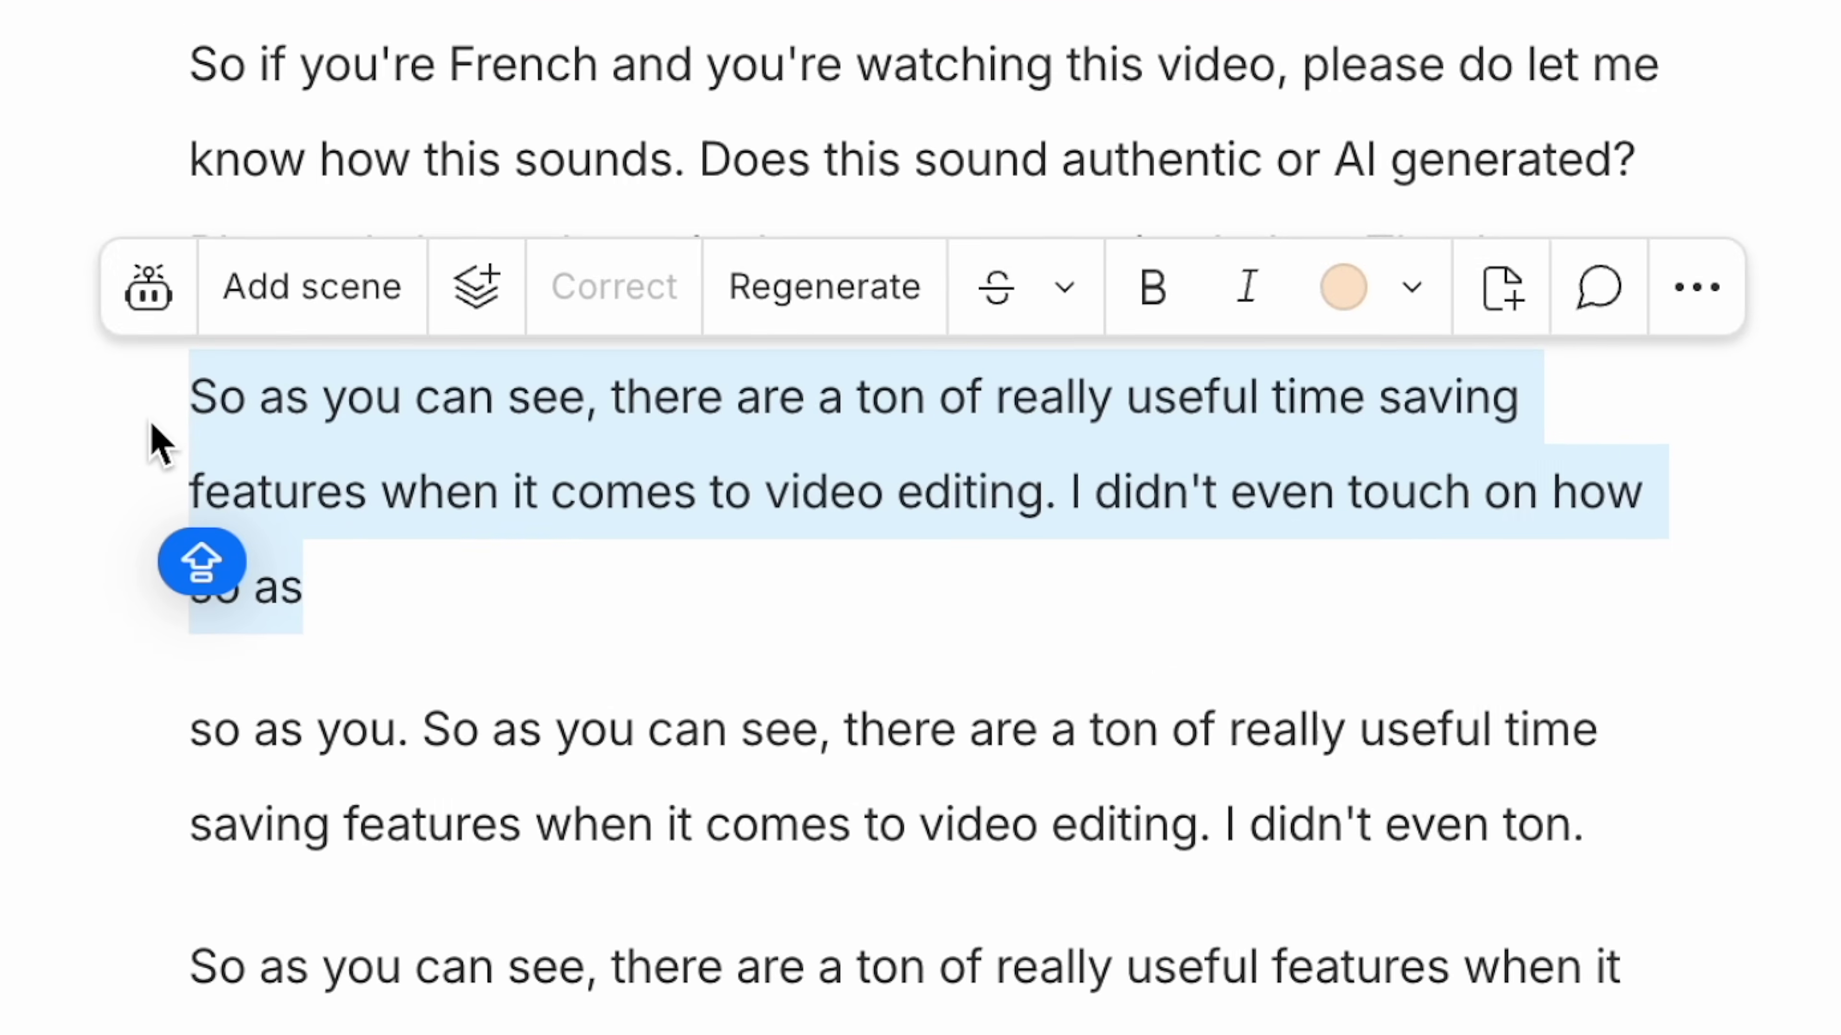
{"action": "left_click", "coordinate": [1533, 304]}
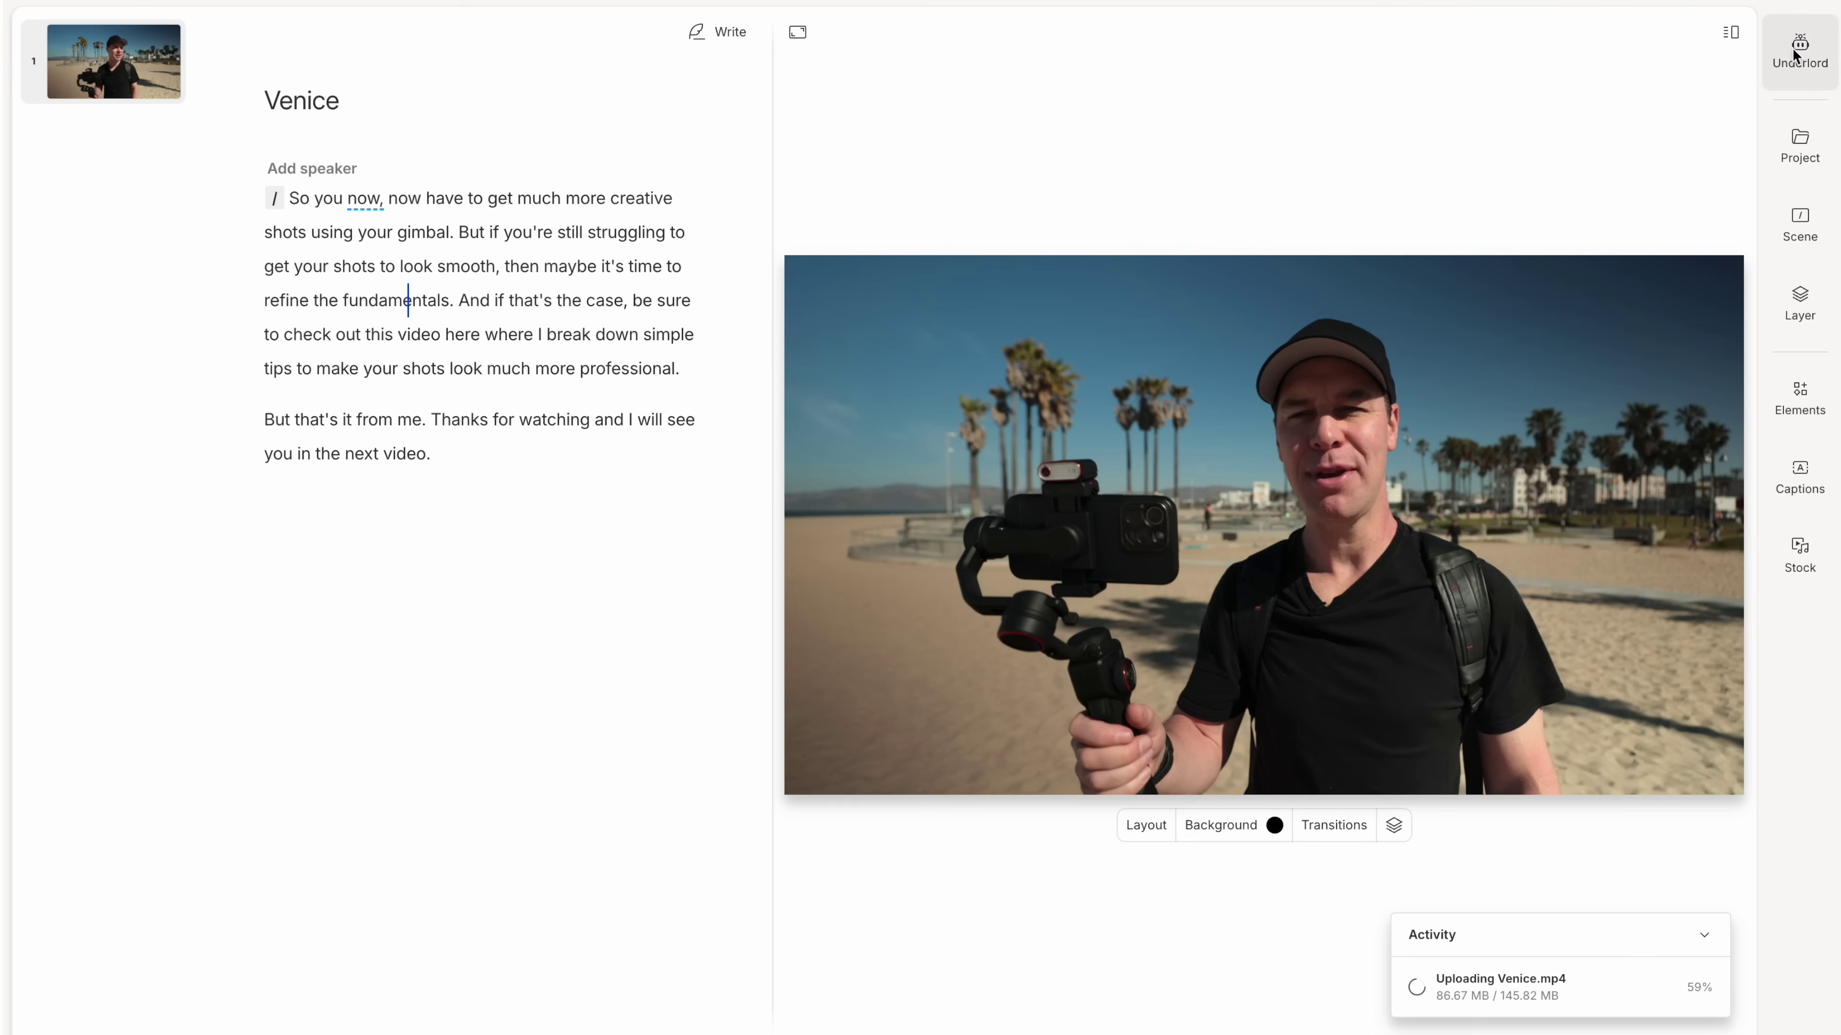
- Use Underlord to remove filler words and shorten word gaps to 1 second
{"action": "left_click", "coordinate": [1786, 54]}
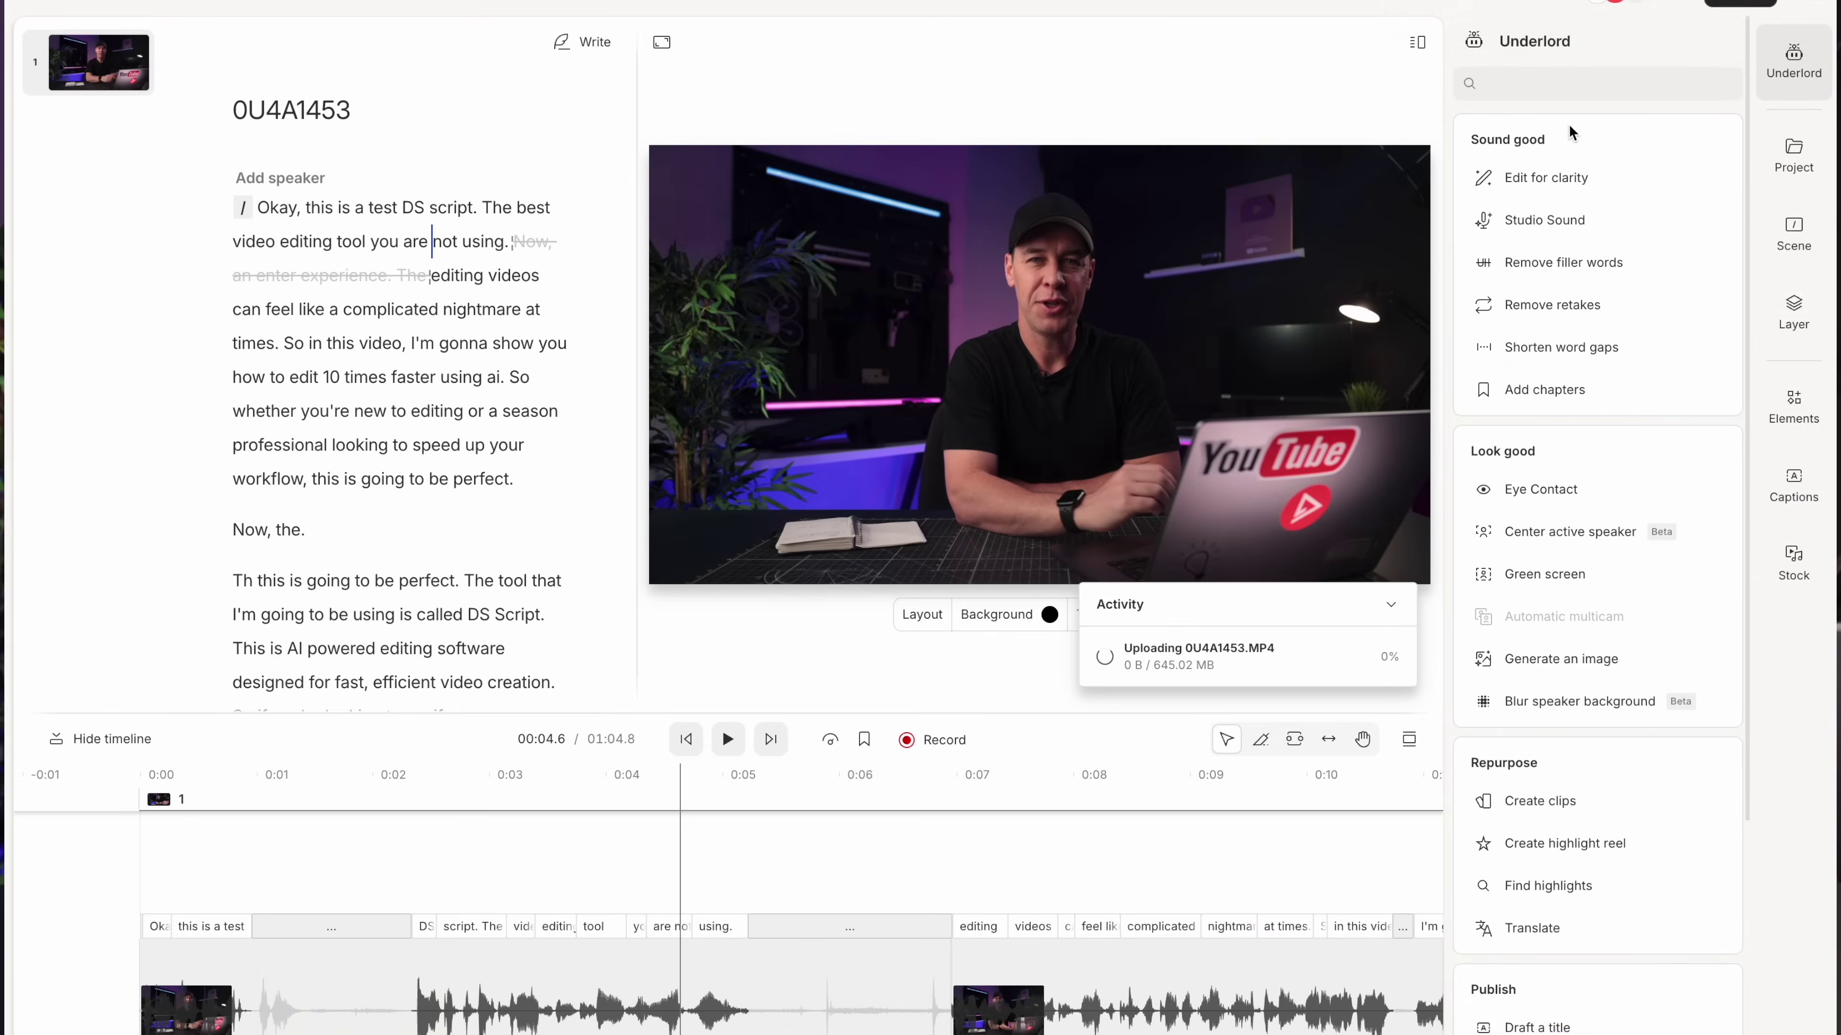
{"action": "mouse_move", "coordinate": [1593, 178]}
{"action": "mouse_move", "coordinate": [1607, 263]}
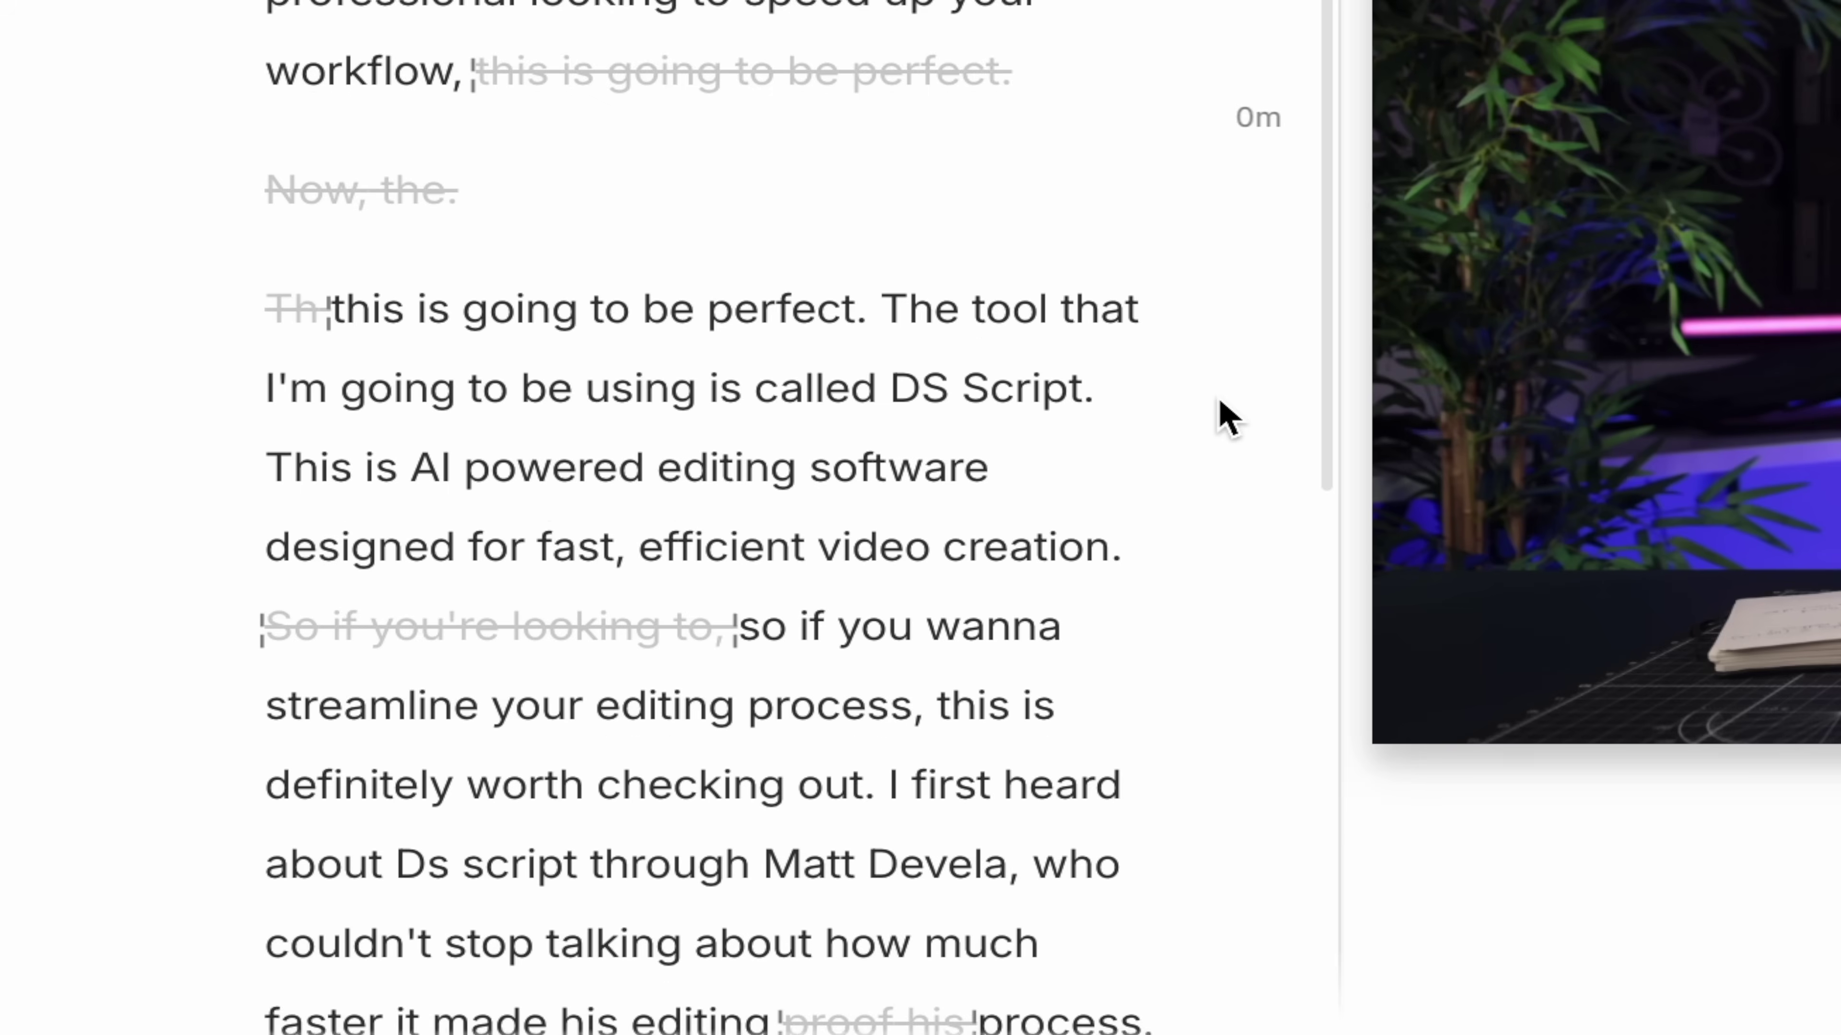
{"action": "scroll", "coordinate": [1216, 415], "scroll_direction": "down", "scroll_amount": 5}
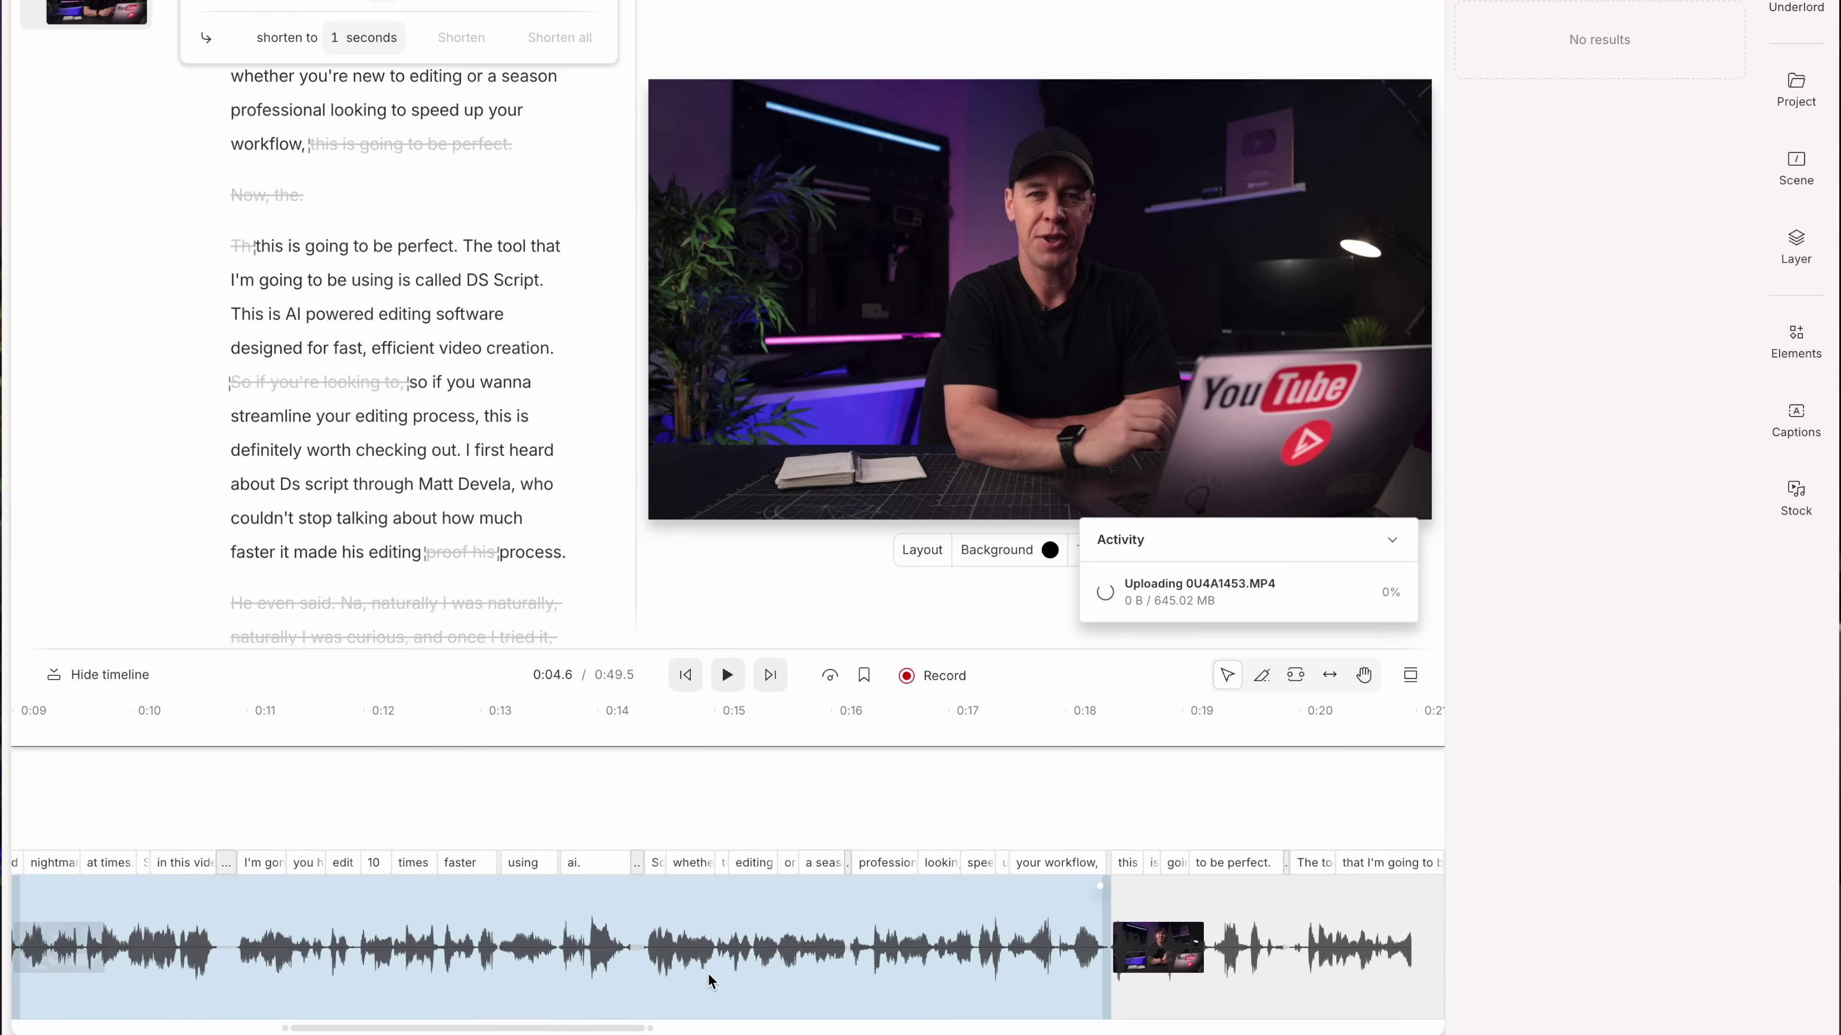
{"action": "scroll", "coordinate": [303, 909], "scroll_direction": "right", "scroll_amount": 6}
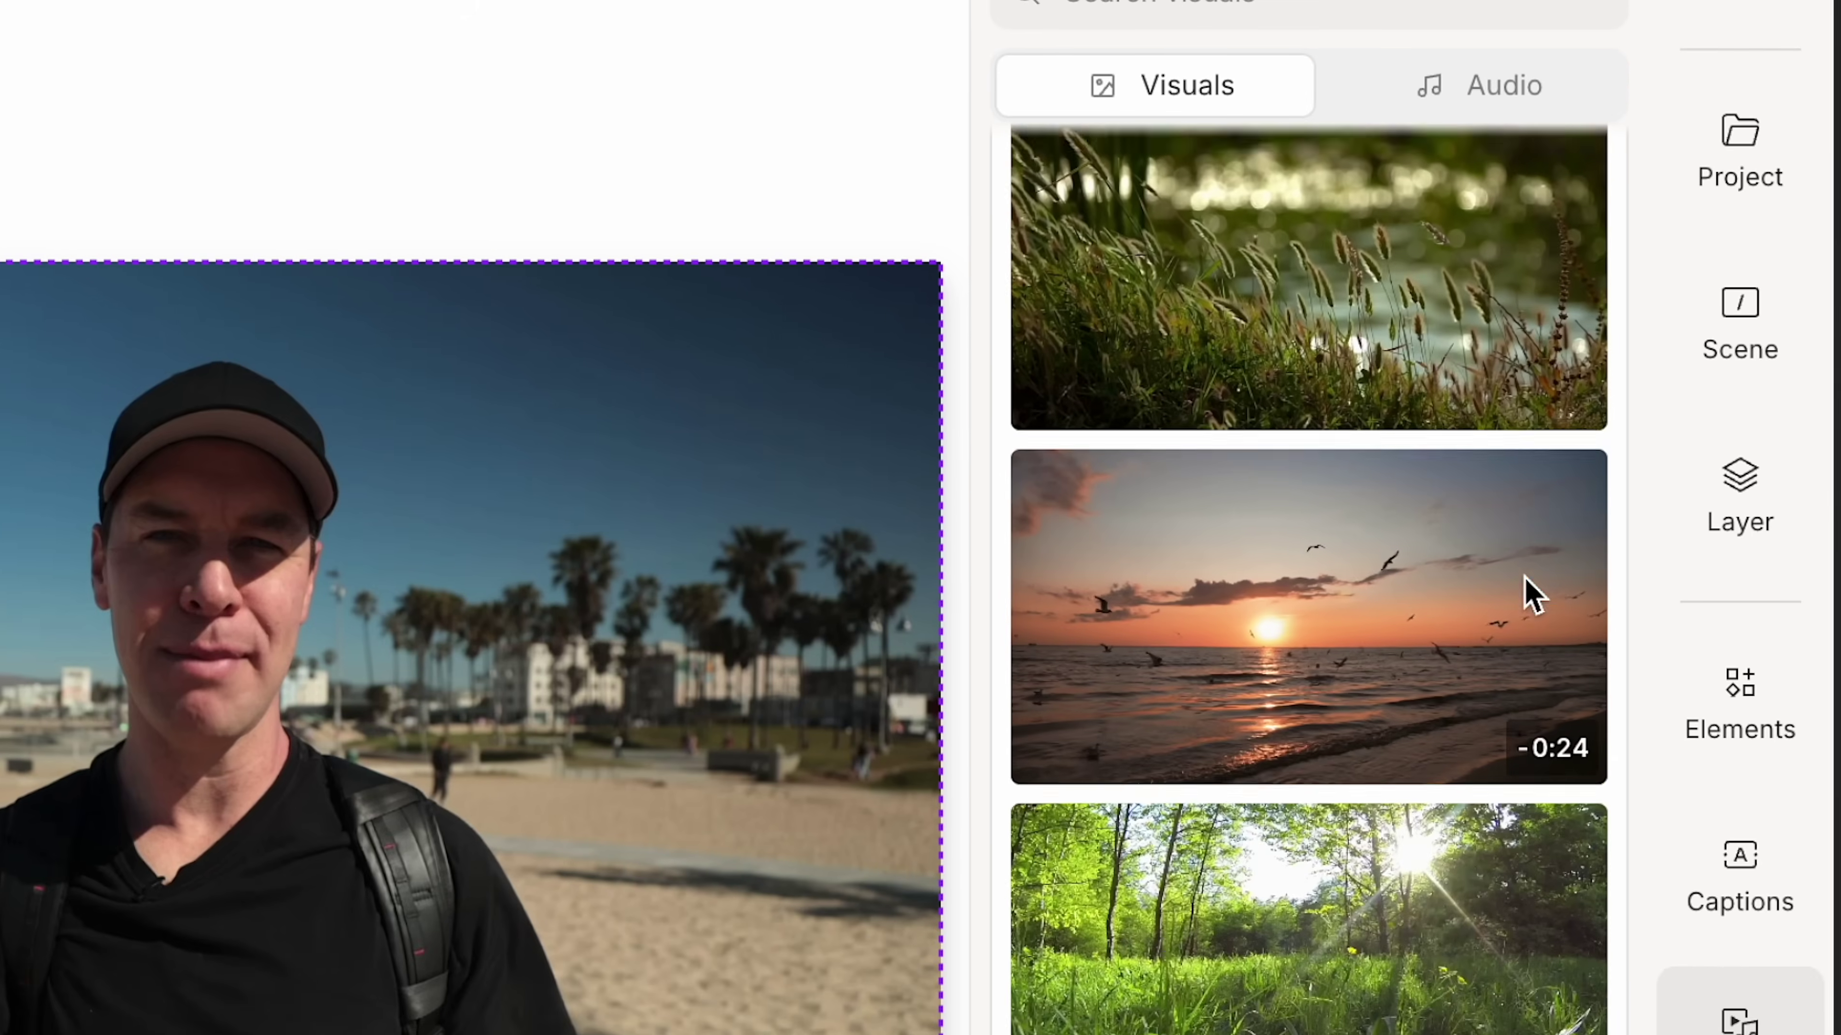
{"action": "scroll", "coordinate": [1522, 577], "scroll_direction": "down", "scroll_amount": 10}
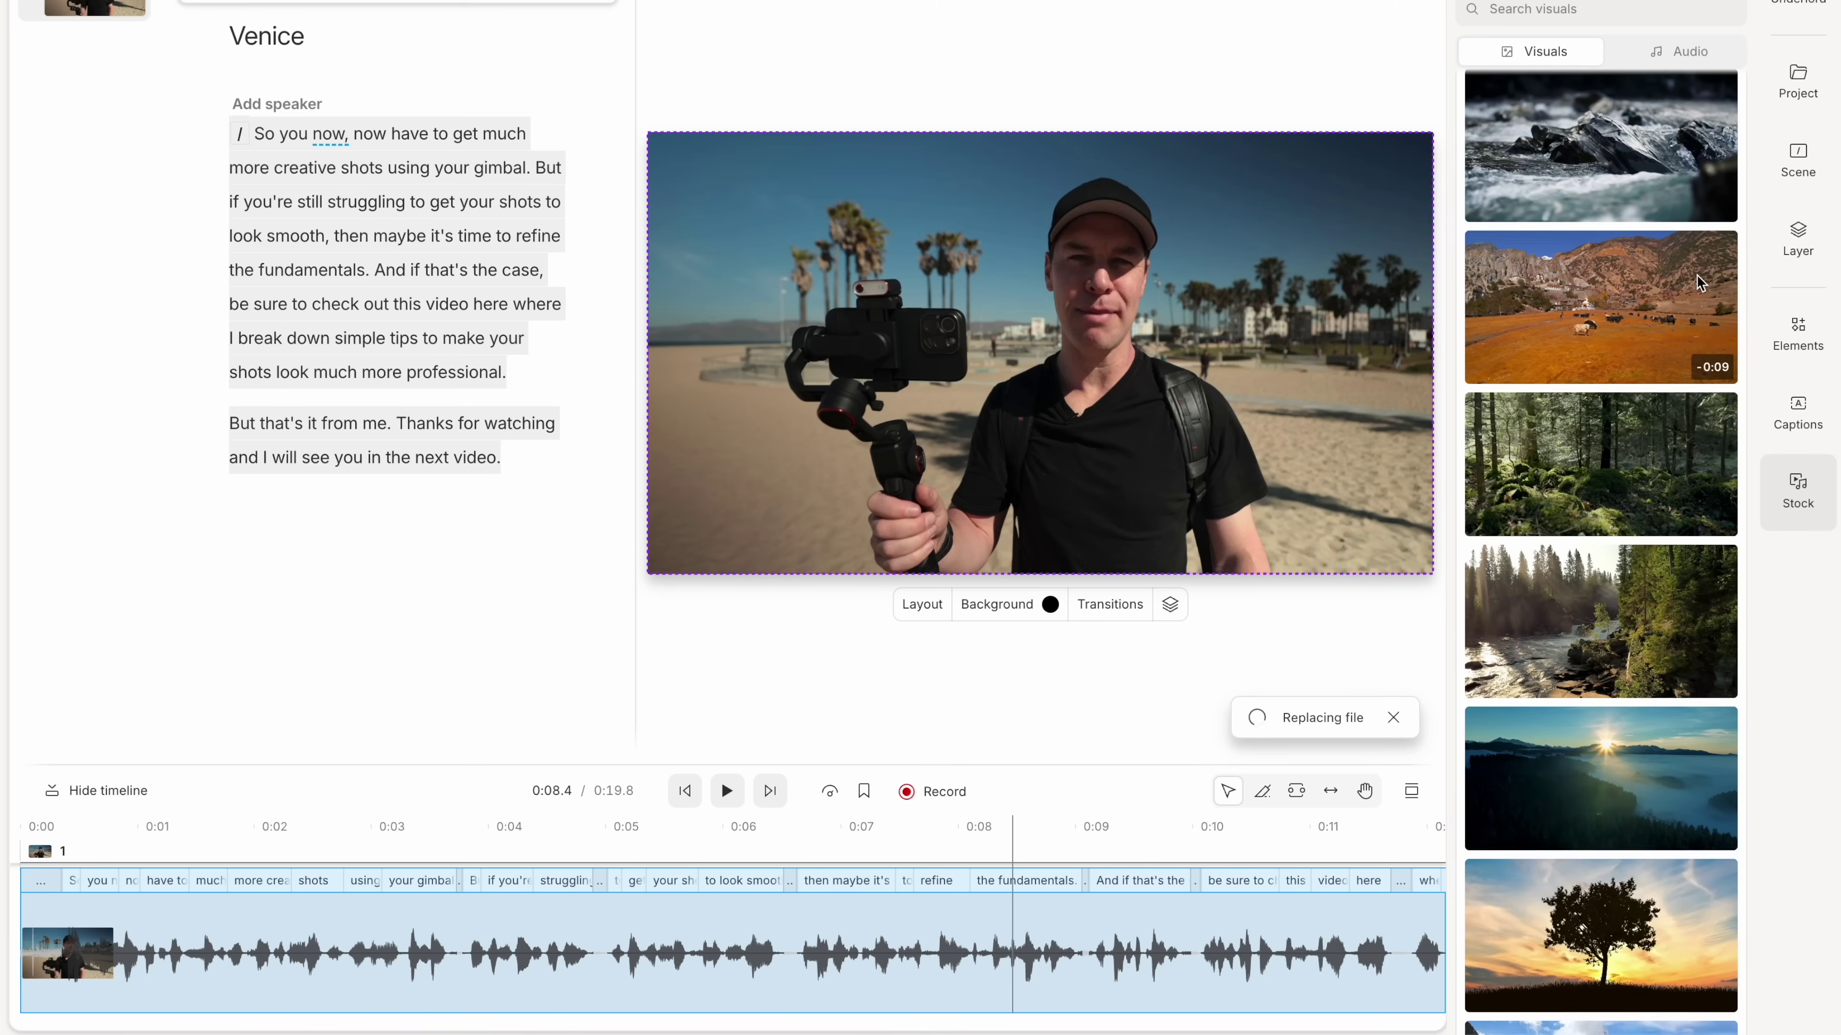
{"action": "scroll", "coordinate": [1697, 274], "scroll_direction": "down", "scroll_amount": 5}
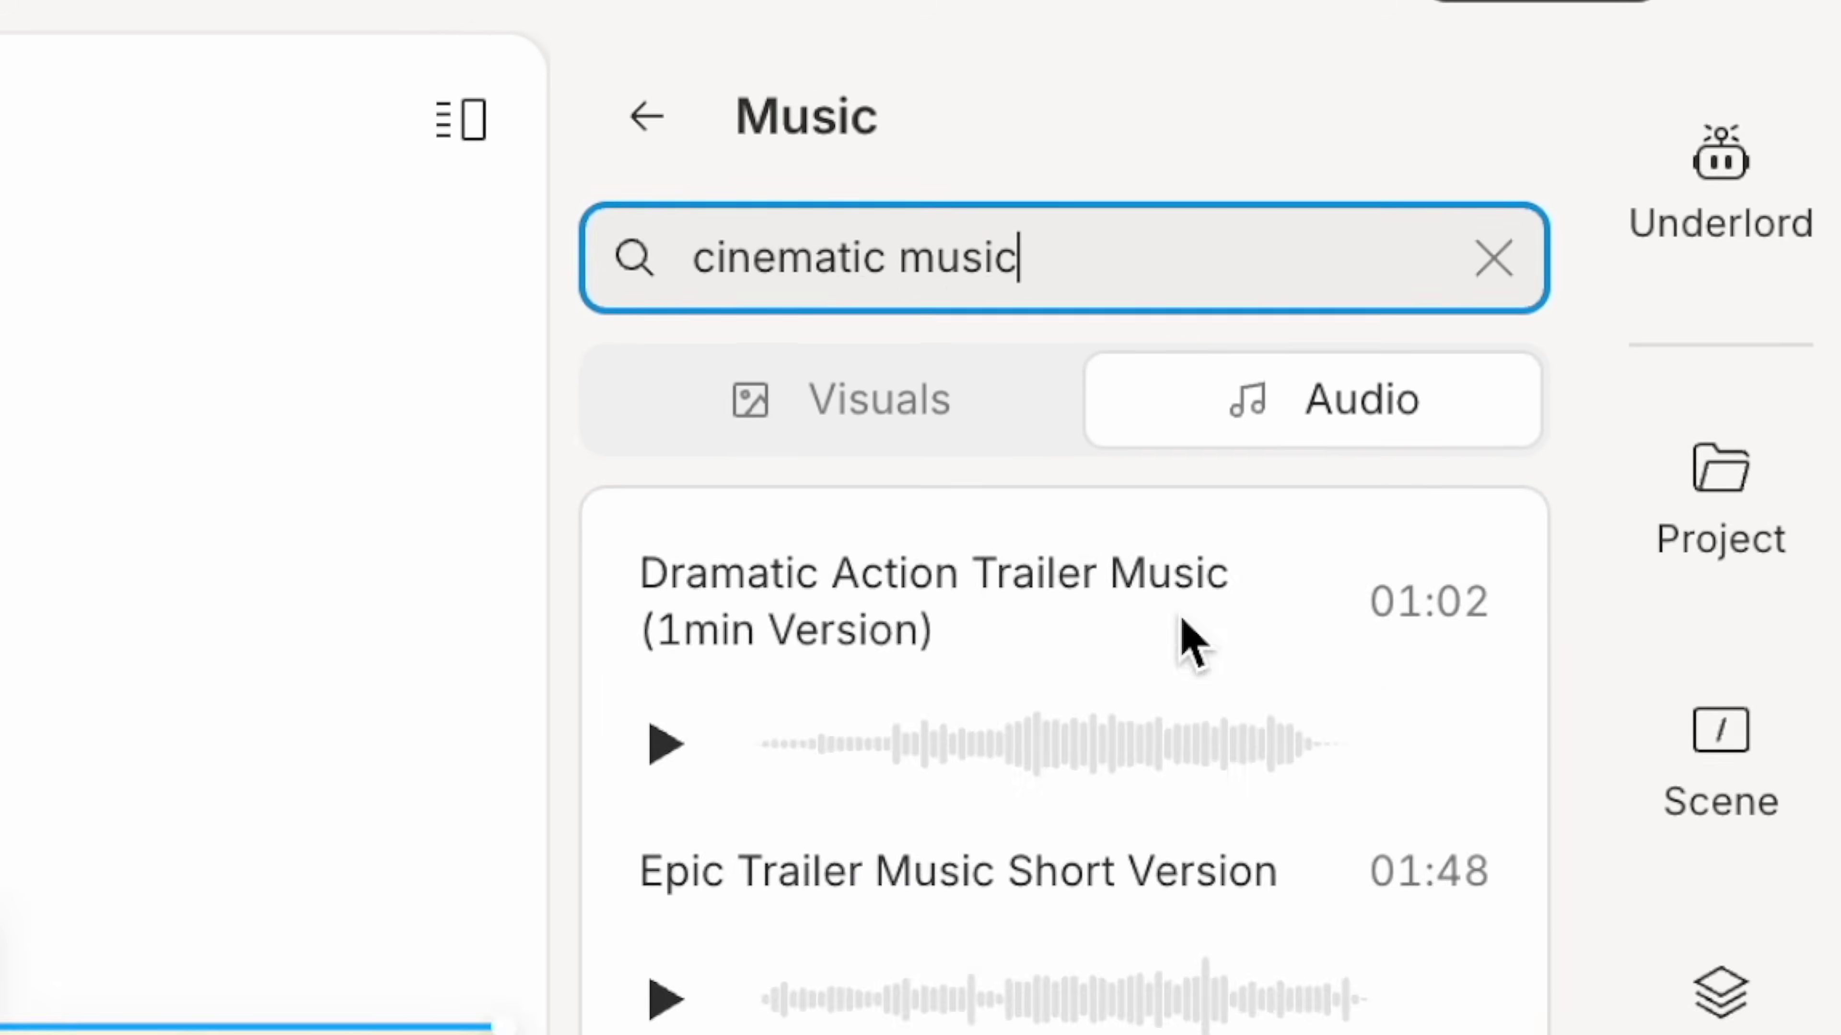
- Add the Epic Cinematic trailer music track and a car race stock clip
{"action": "scroll", "coordinate": [1245, 839], "scroll_direction": "down", "scroll_amount": 5}
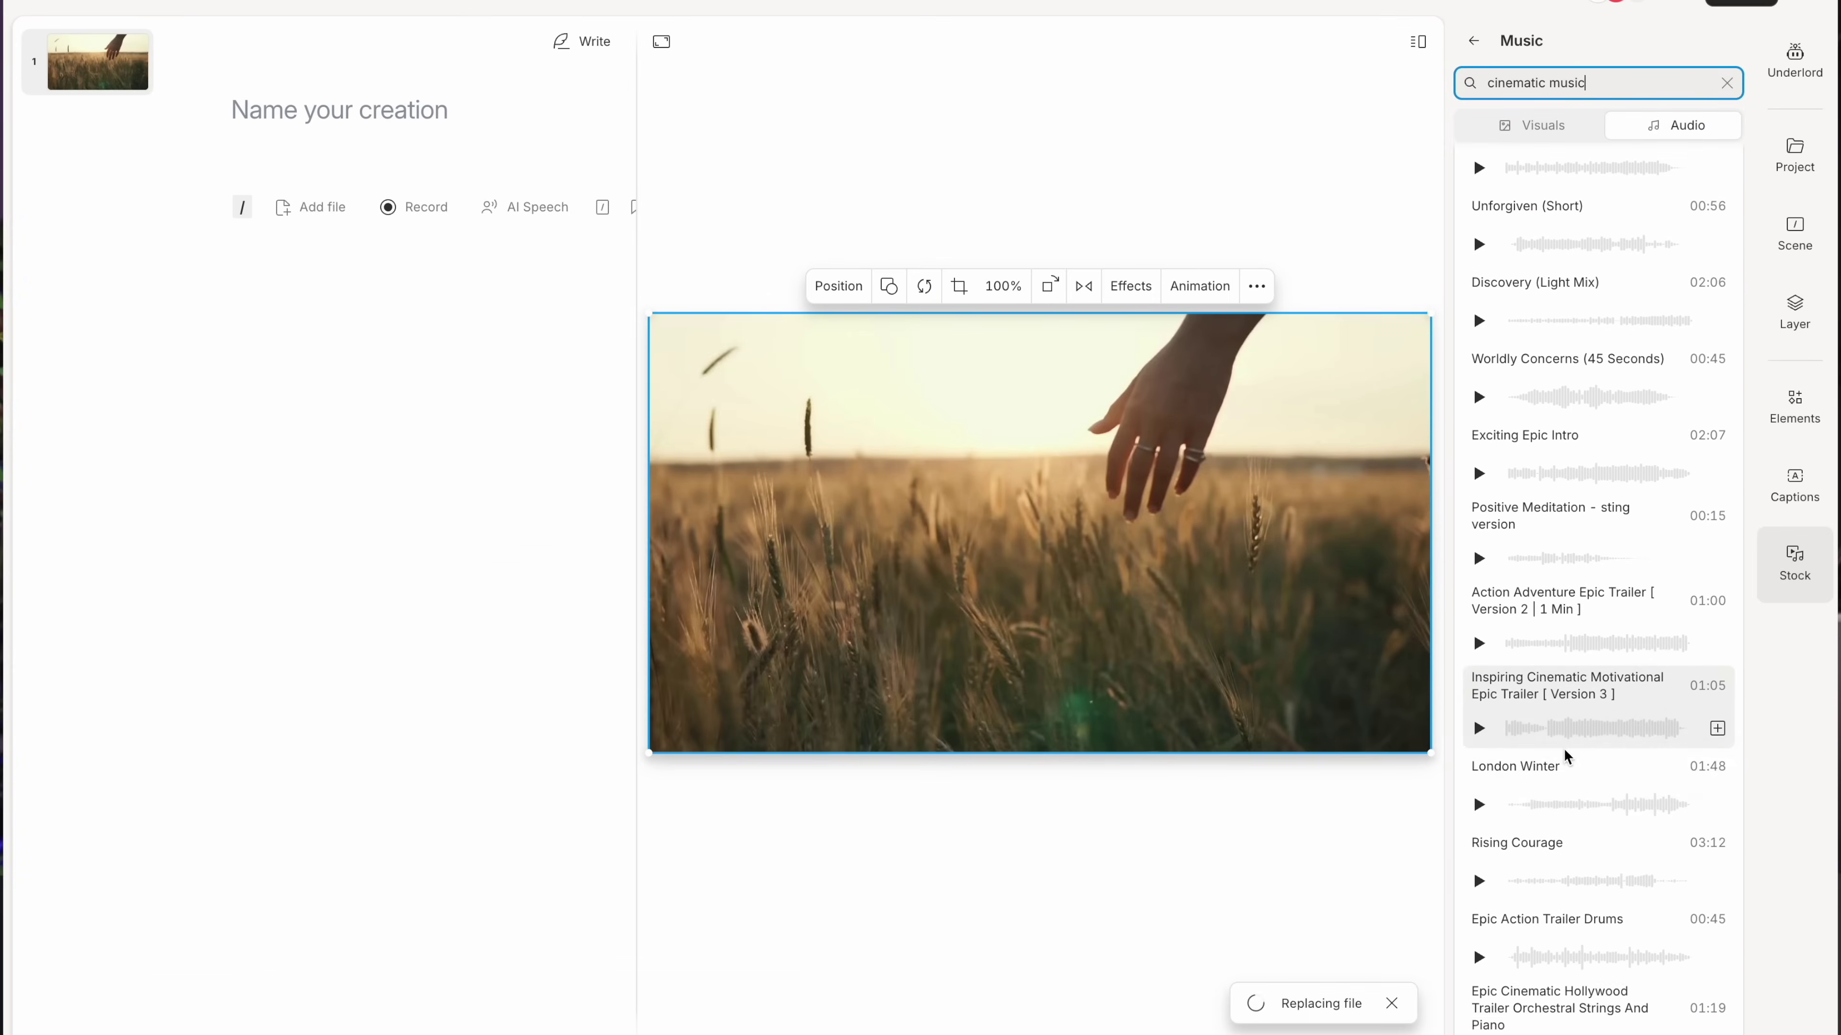
{"action": "scroll", "coordinate": [1565, 757], "scroll_direction": "down", "scroll_amount": 3}
{"action": "left_click", "coordinate": [1566, 757]}
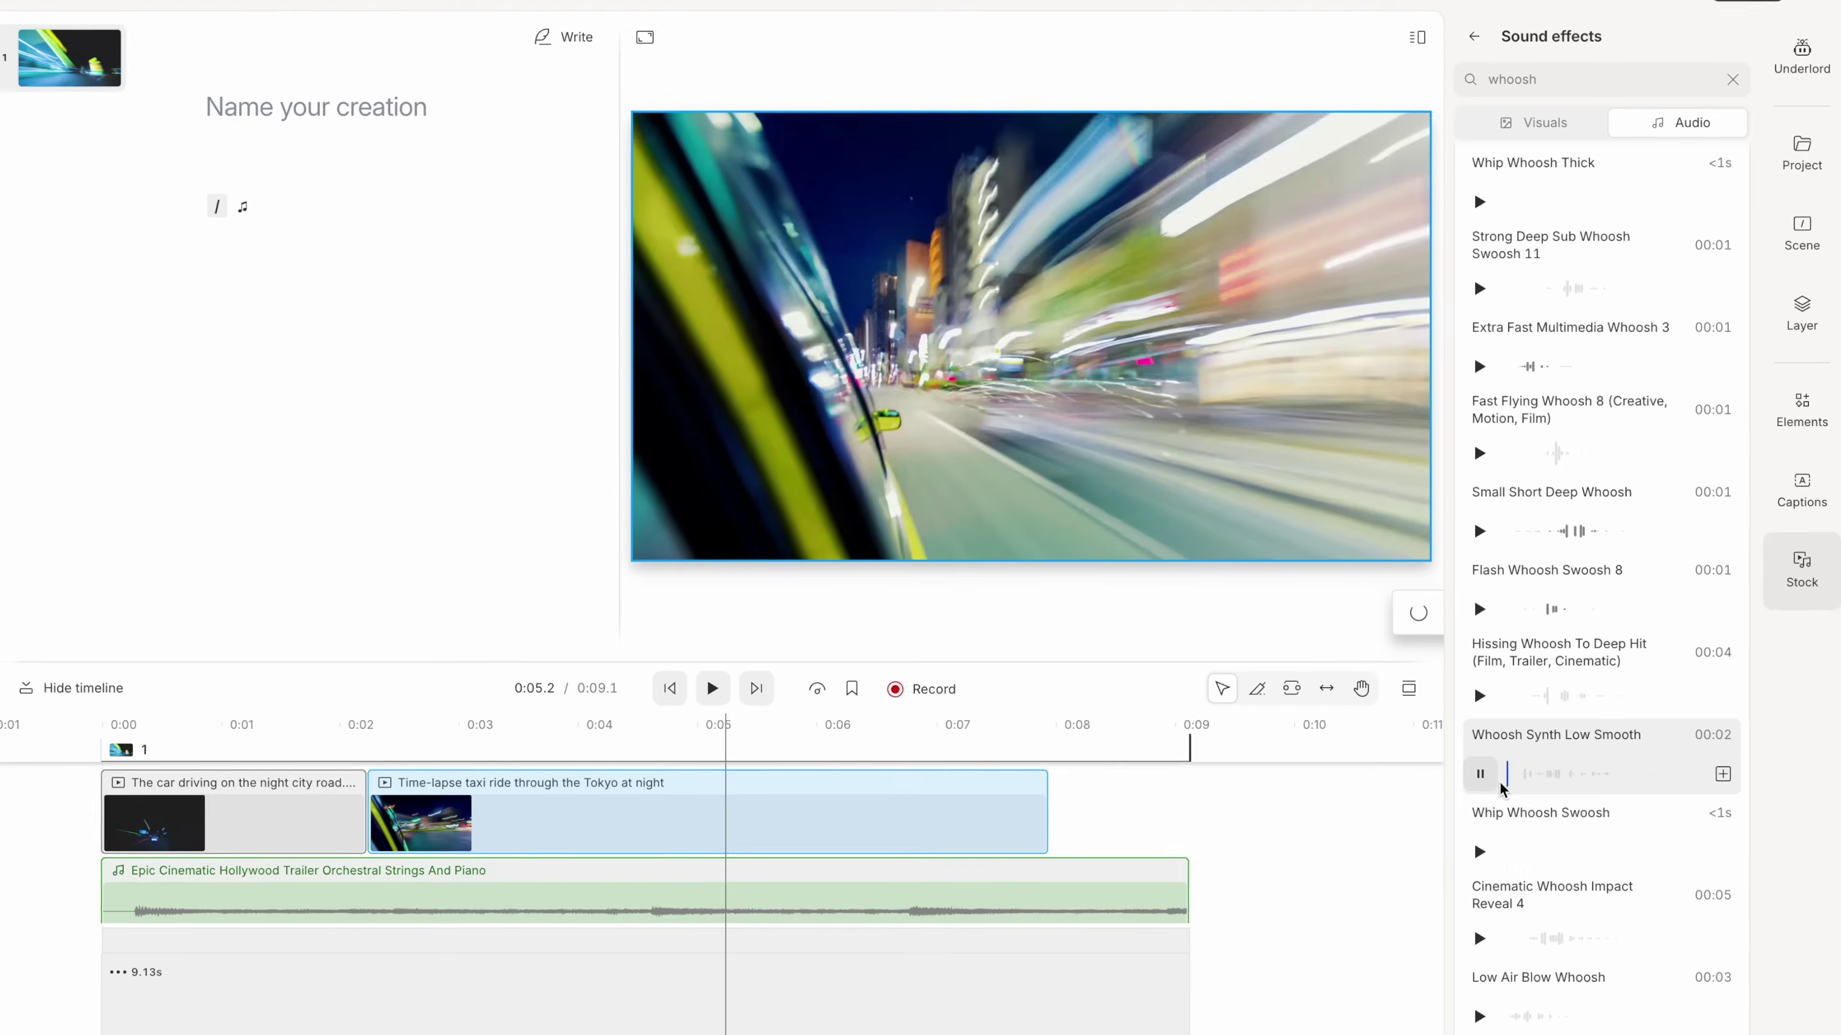
{"action": "scroll", "coordinate": [1603, 617], "scroll_direction": "down", "scroll_amount": 3}
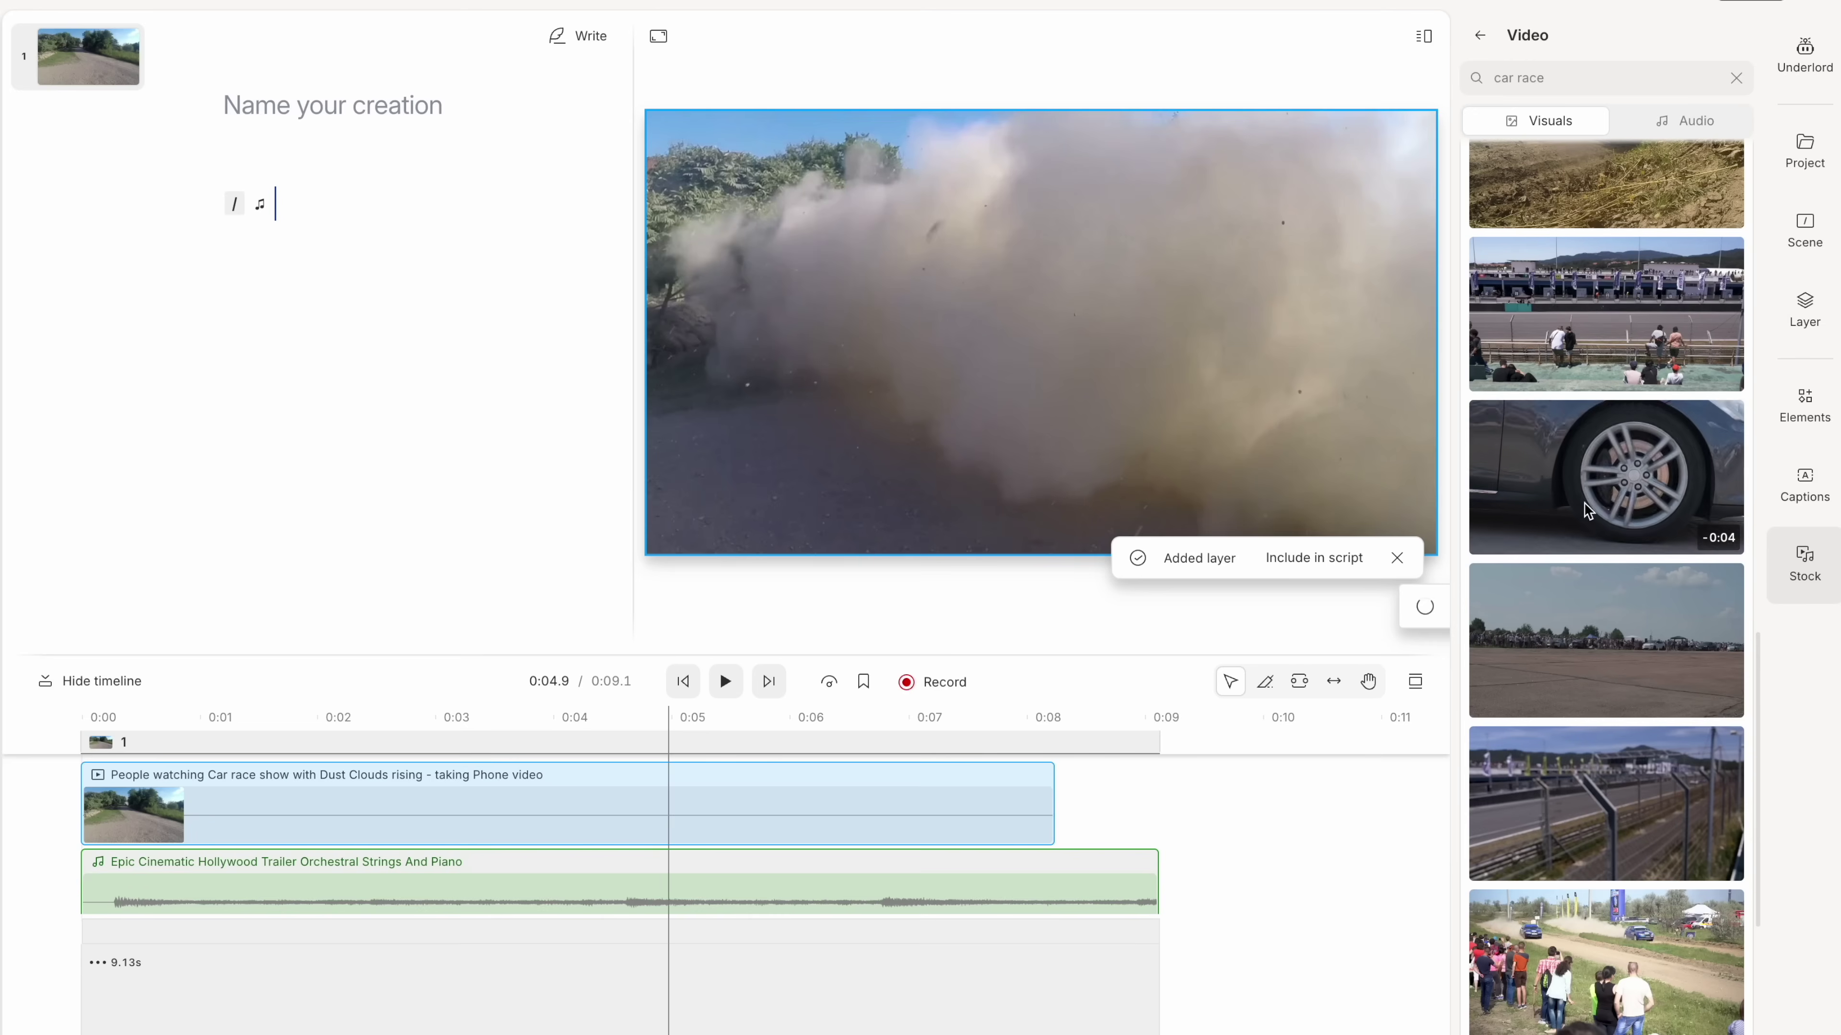
{"action": "scroll", "coordinate": [1587, 511], "scroll_direction": "down", "scroll_amount": 8}
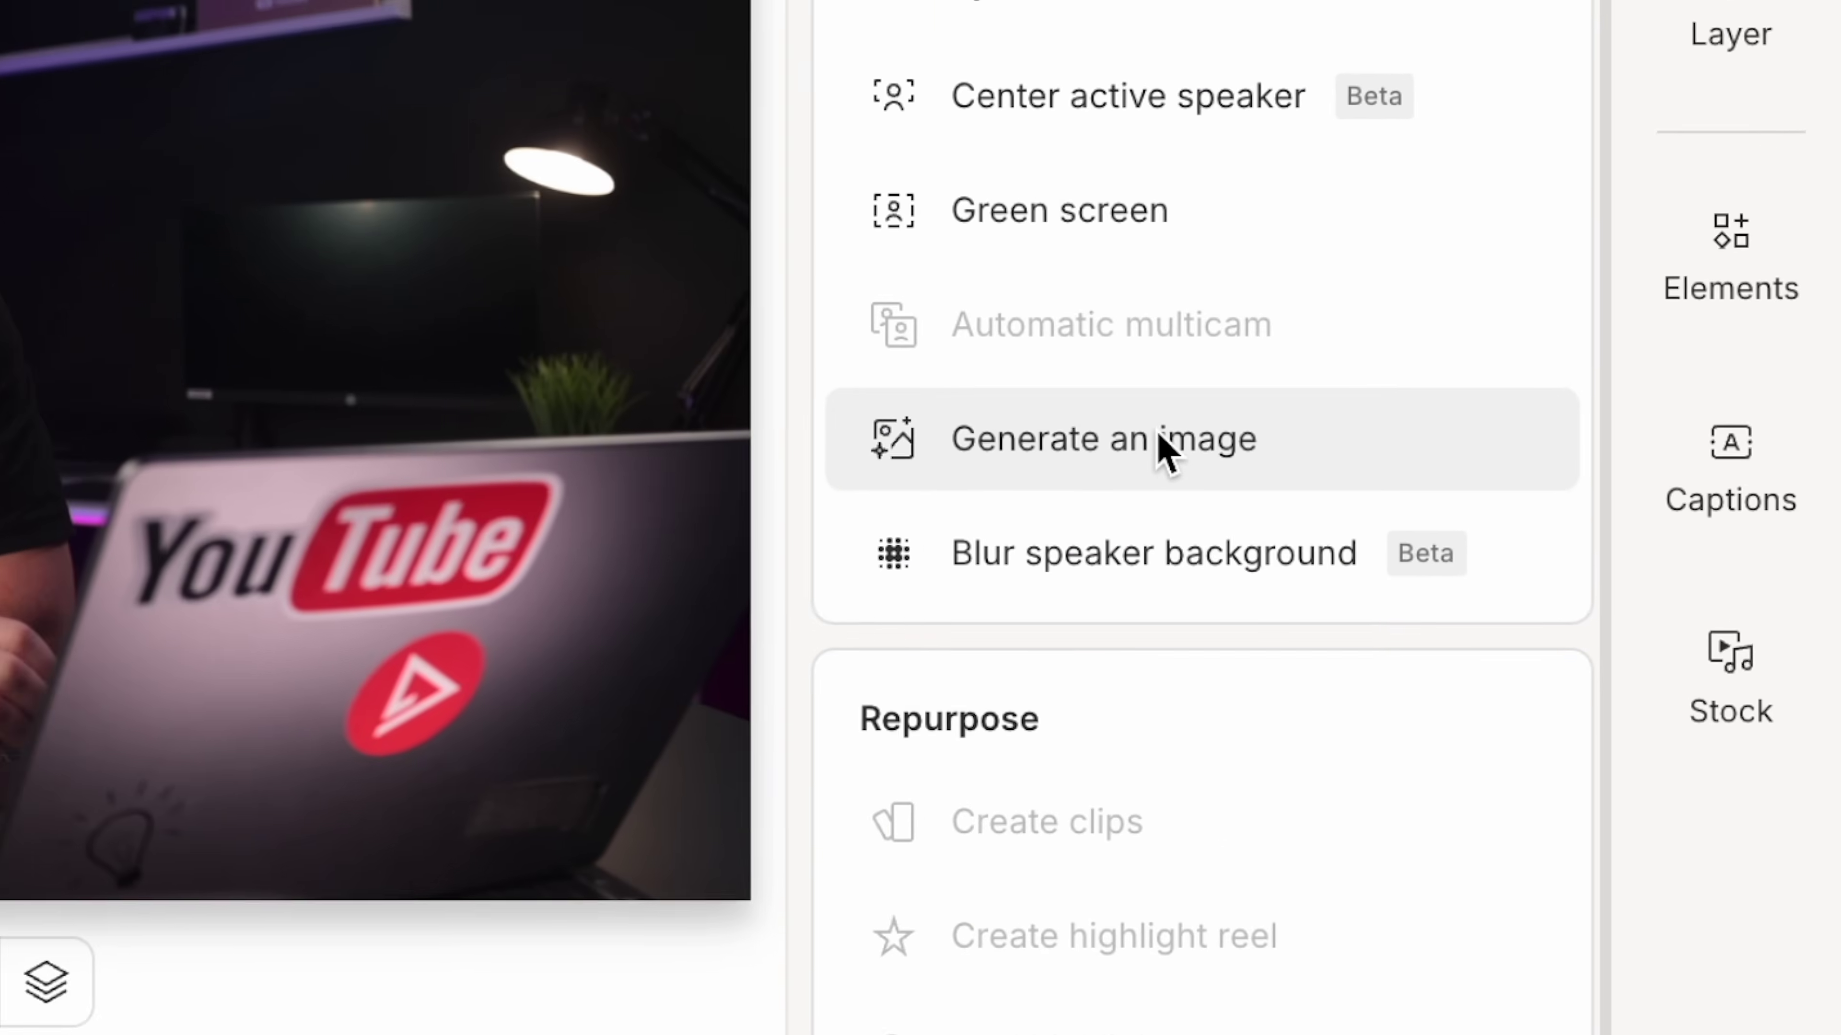
- Generate AI images described as 'Chicken salad on minimal worktop'
{"action": "left_click", "coordinate": [1163, 446]}
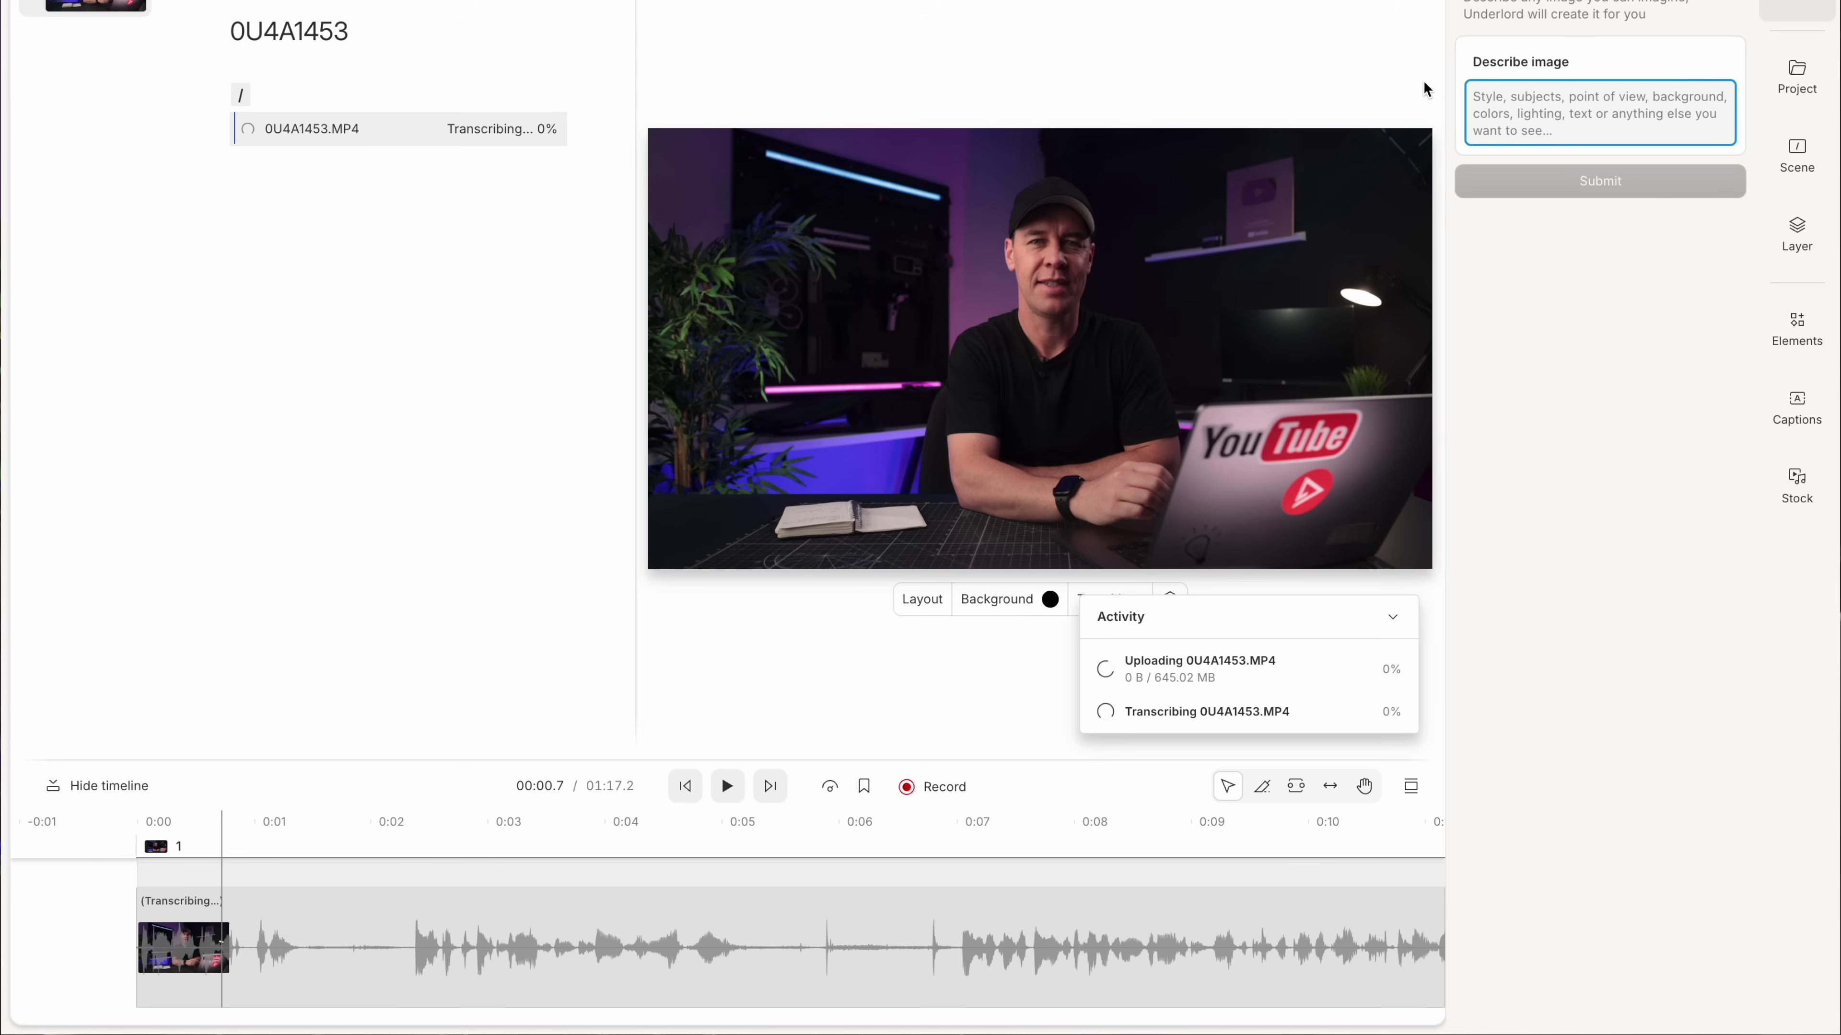
{"action": "type", "text": "Chicken salad on minimal worktop"}
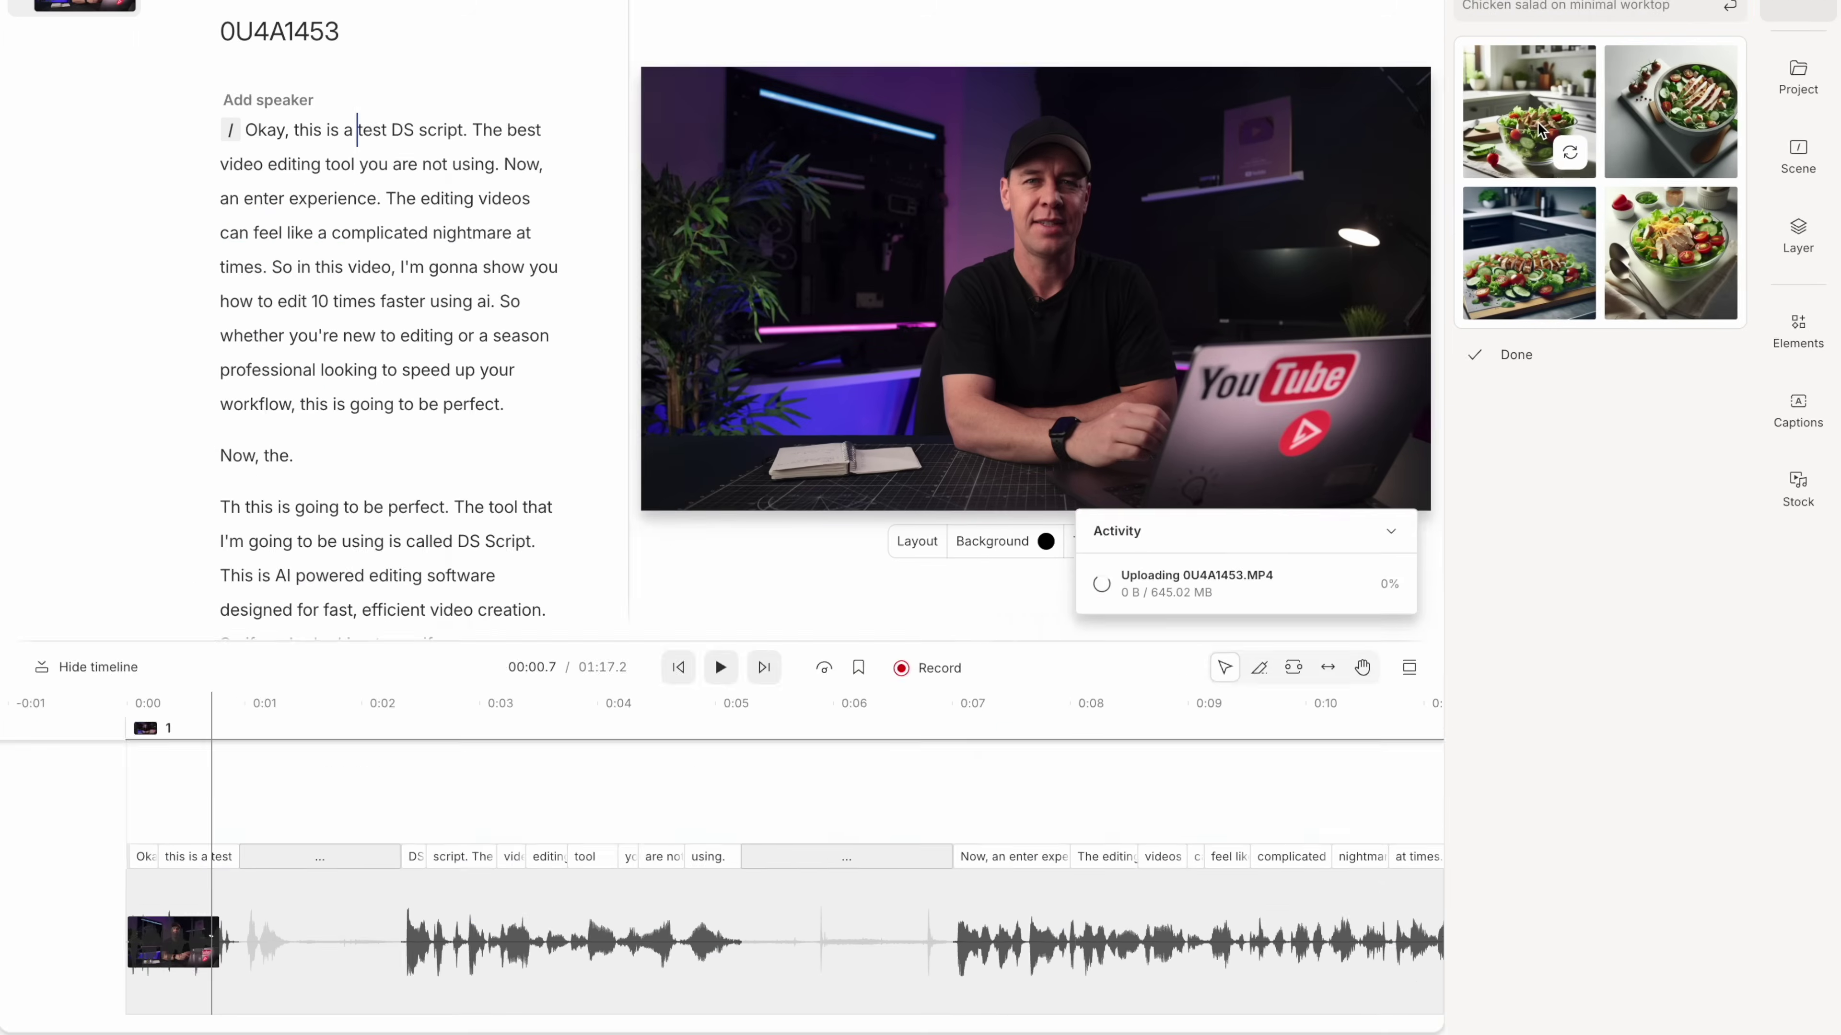
- Insert the first salad image and stretch it past the frame edges to cover the canvas
{"action": "left_click", "coordinate": [1531, 125]}
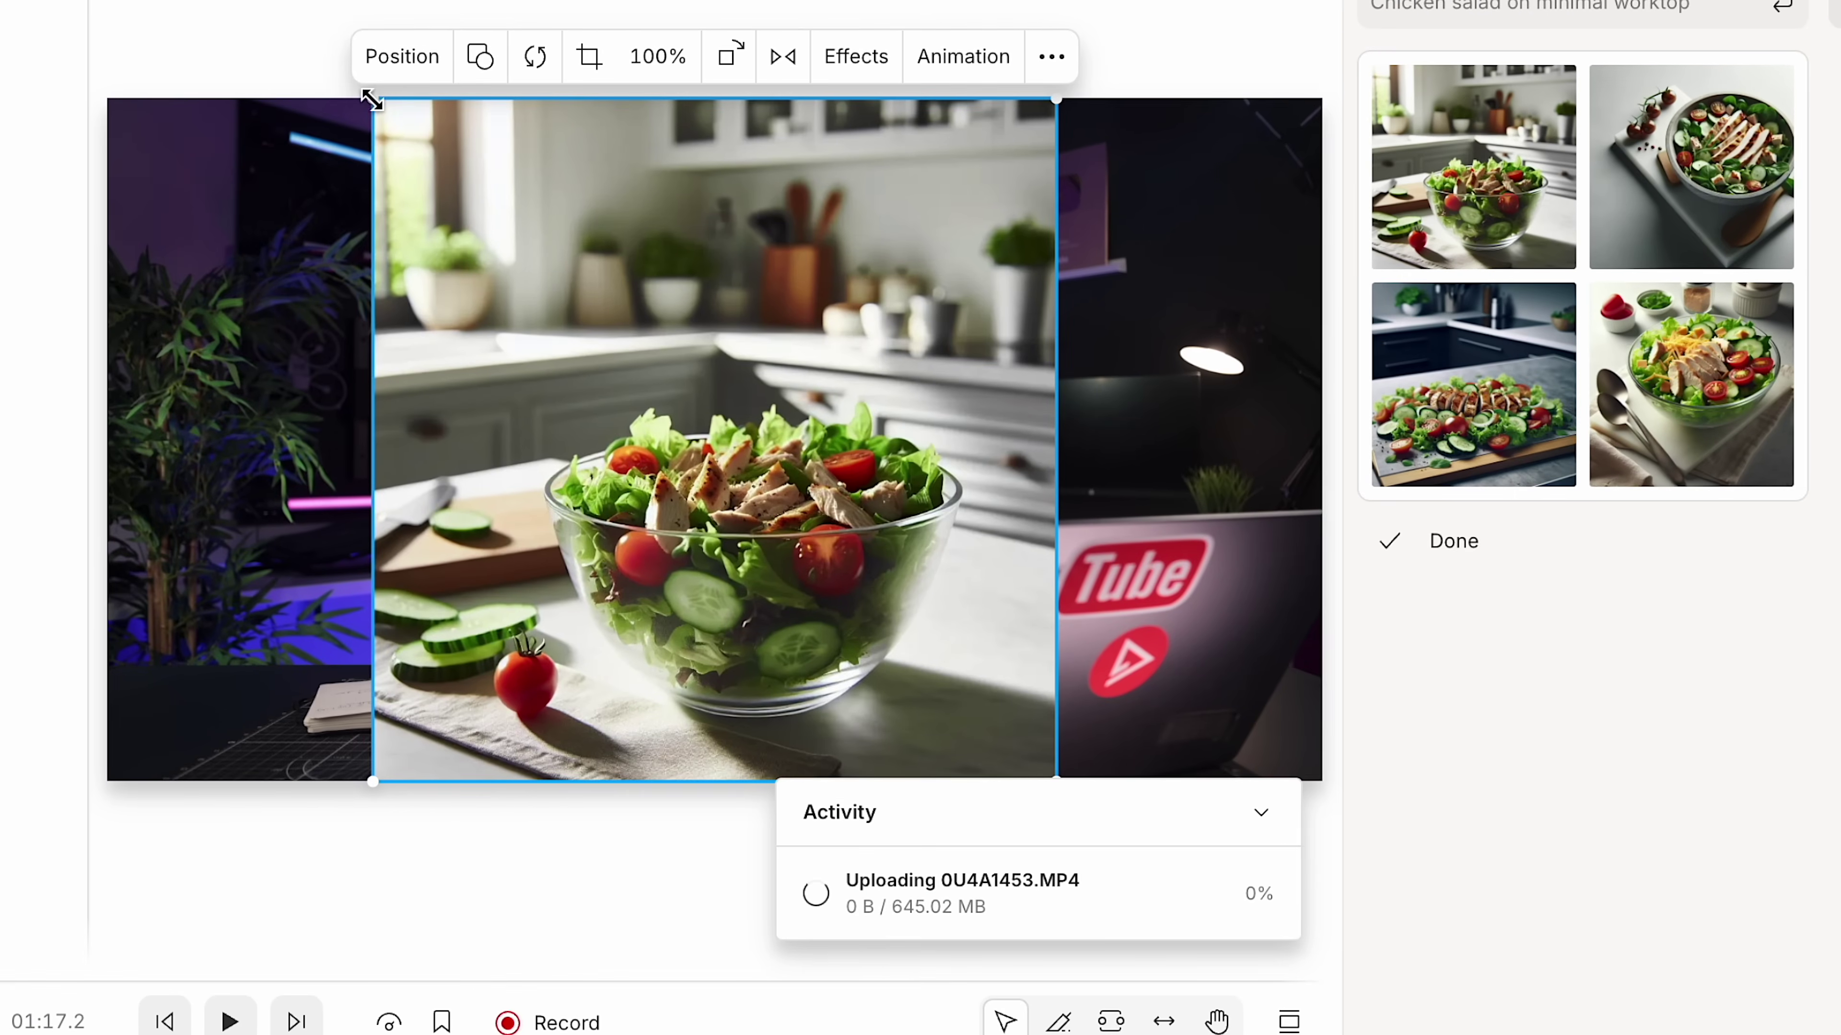
{"action": "left_click_drag", "start_coordinate": [373, 99], "coordinate": [103, 7]}
{"action": "left_click_drag", "start_coordinate": [608, 452], "coordinate": [678, 547]}
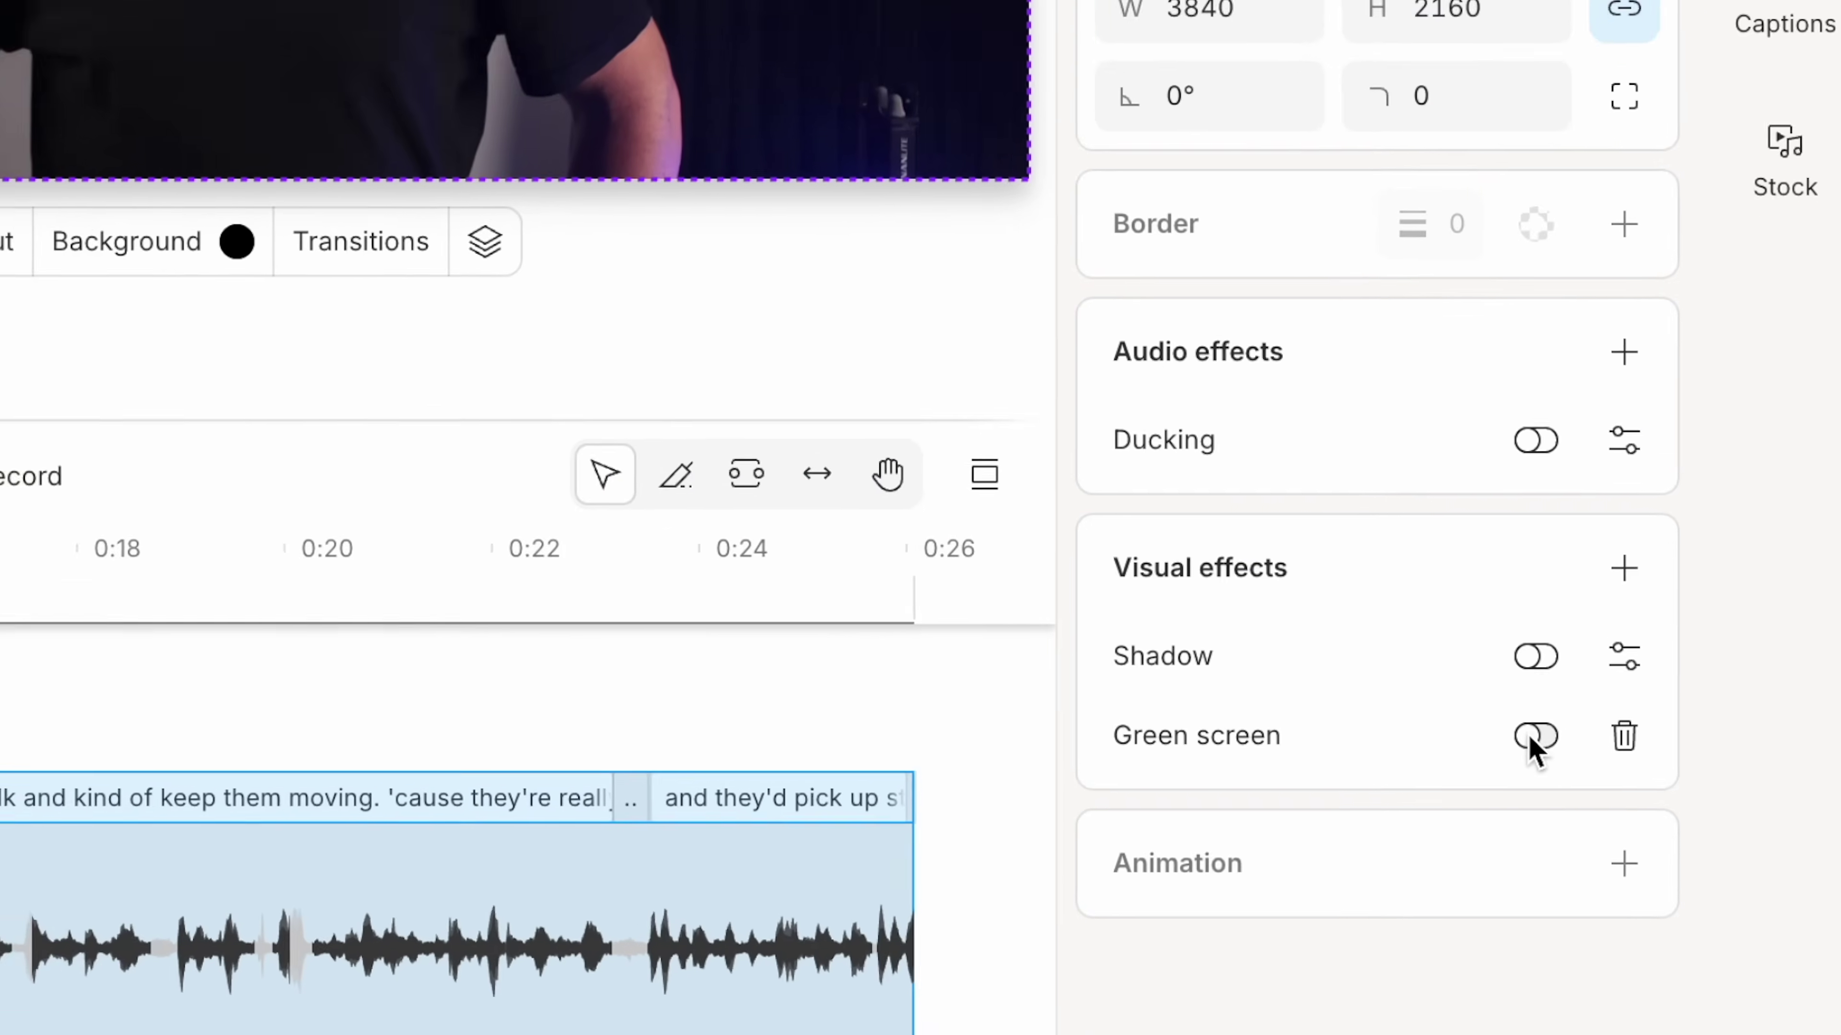
- Turn on the Green screen visual effect for the talking-head layer
{"action": "left_click", "coordinate": [1681, 853]}
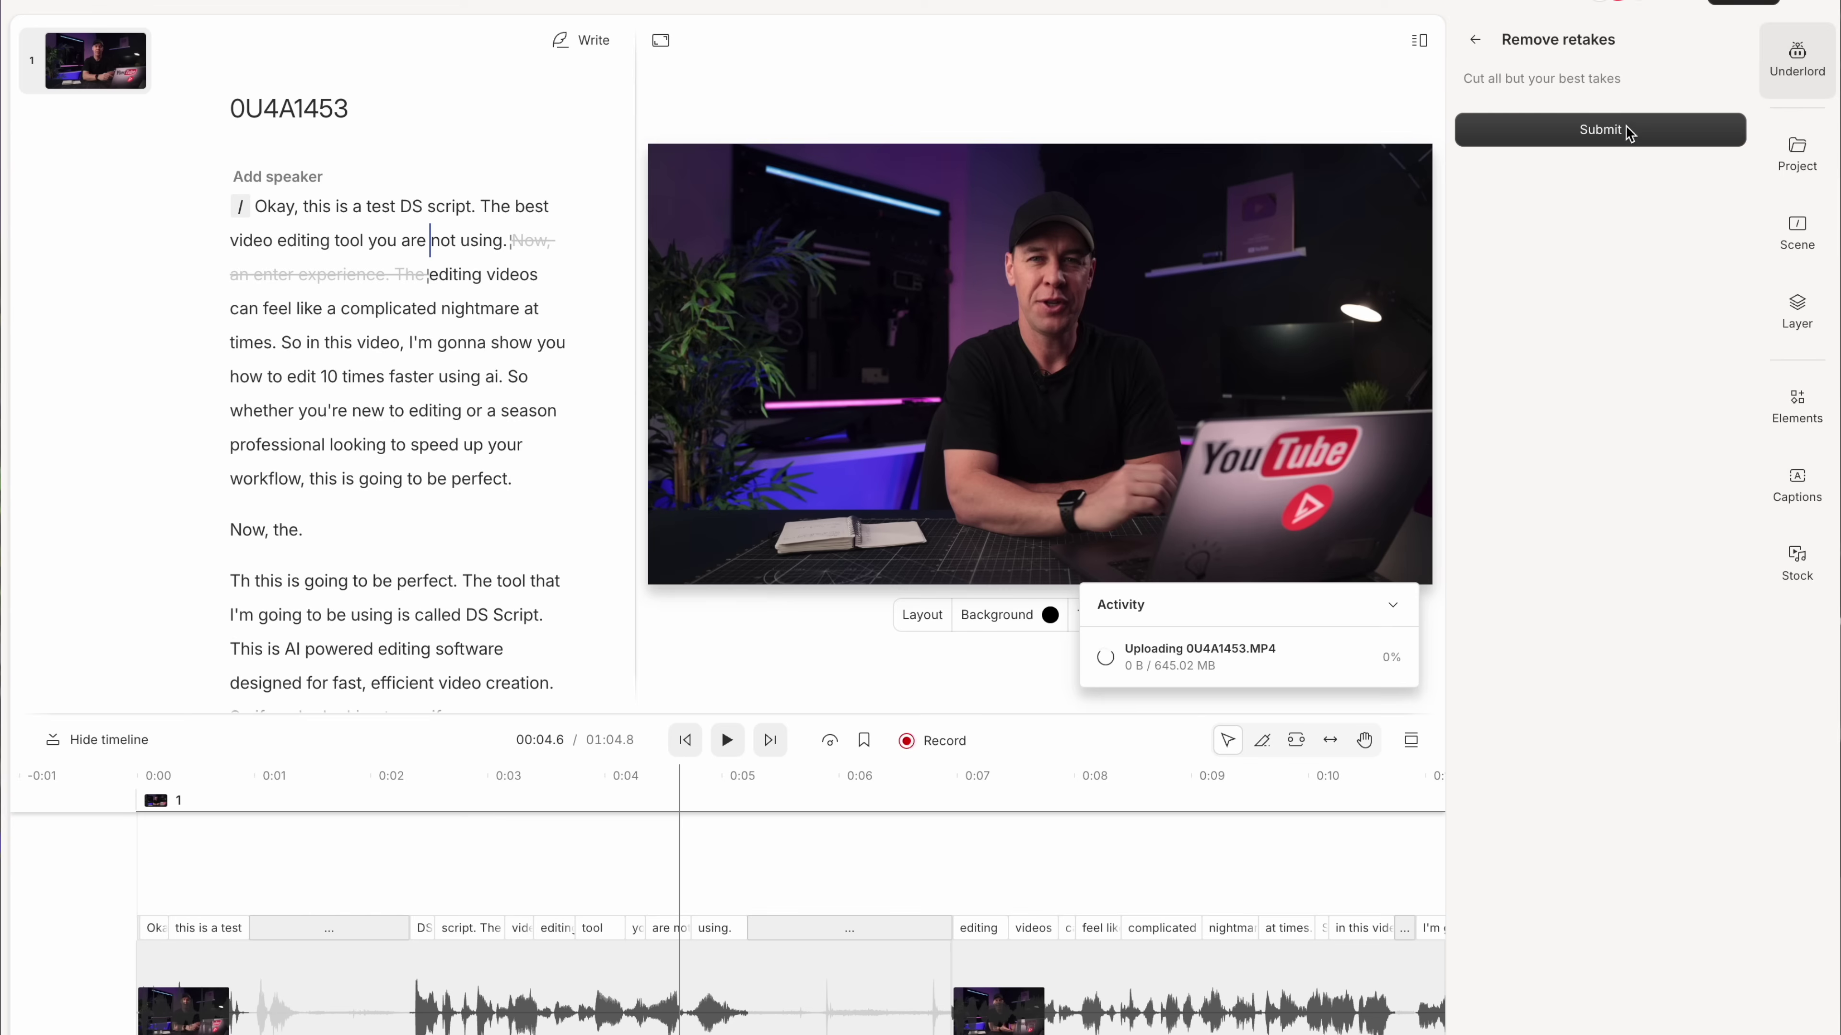
- Submit Remove retakes and review the struck-through retakes in the script
{"action": "left_click", "coordinate": [1621, 128]}
{"action": "scroll", "coordinate": [601, 450], "scroll_direction": "down", "scroll_amount": 4}
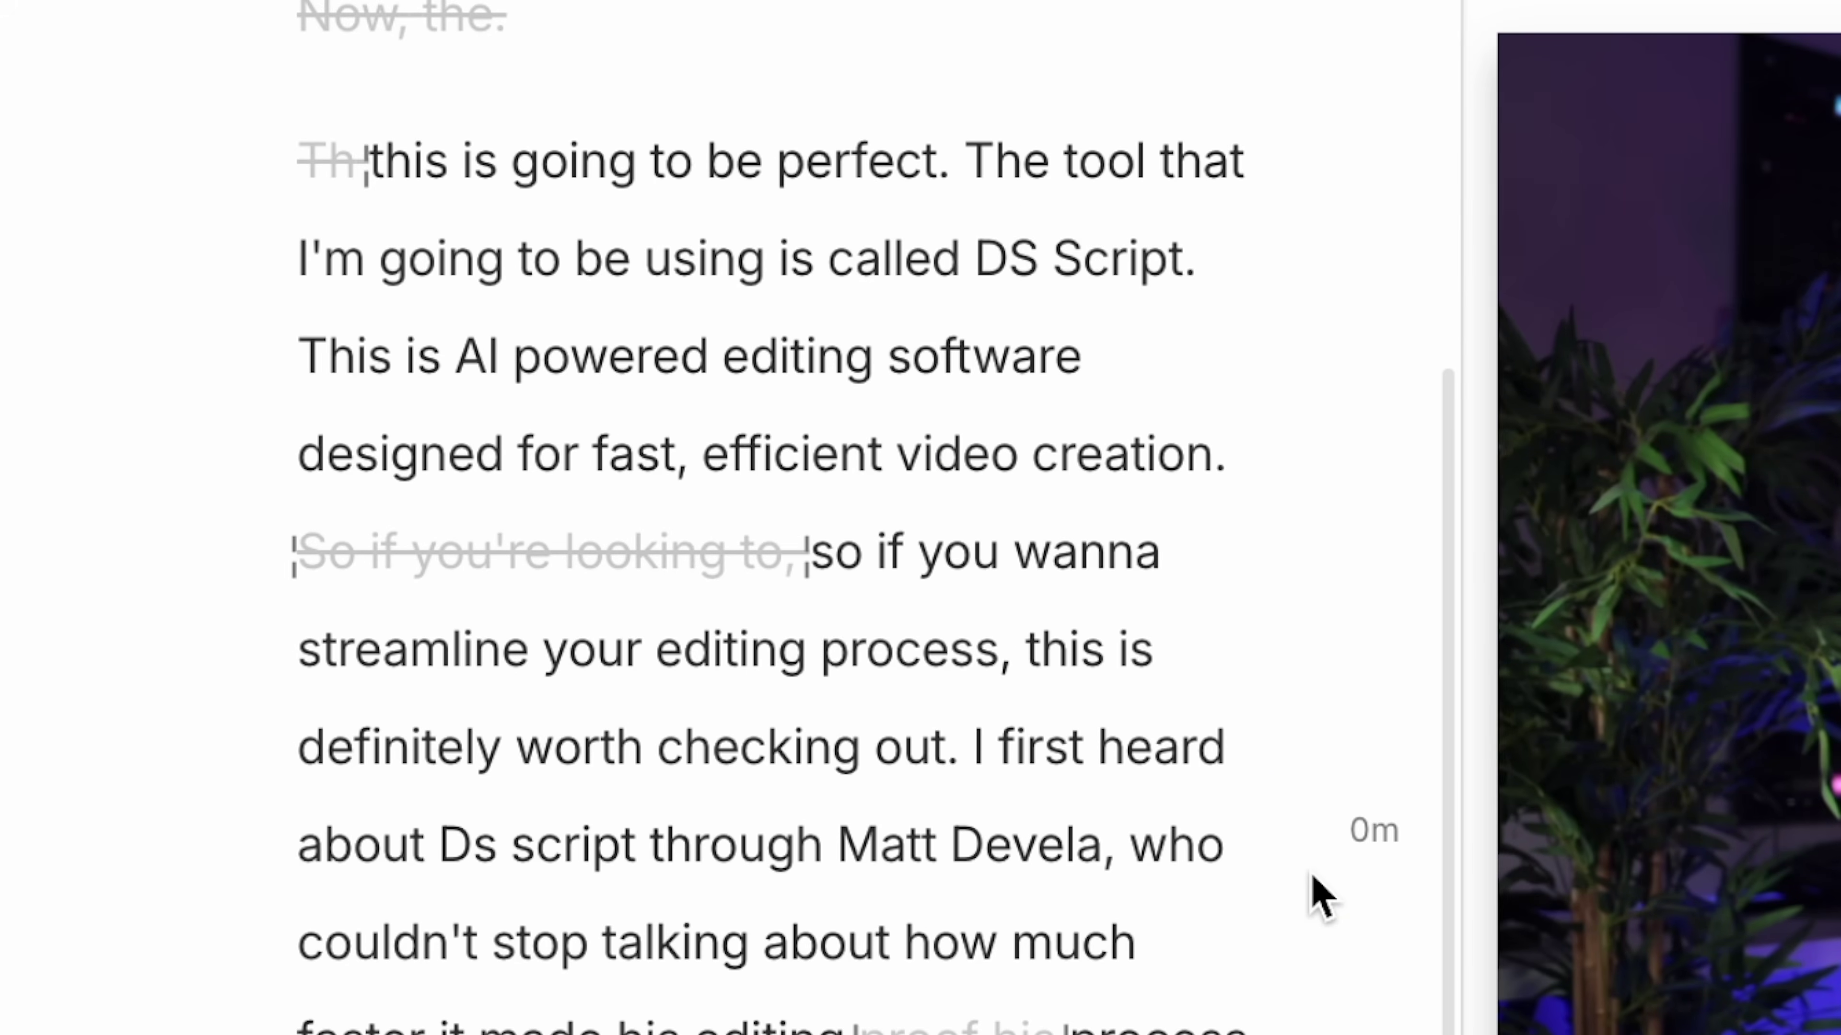
{"action": "scroll", "coordinate": [1315, 888], "scroll_direction": "down", "scroll_amount": 4}
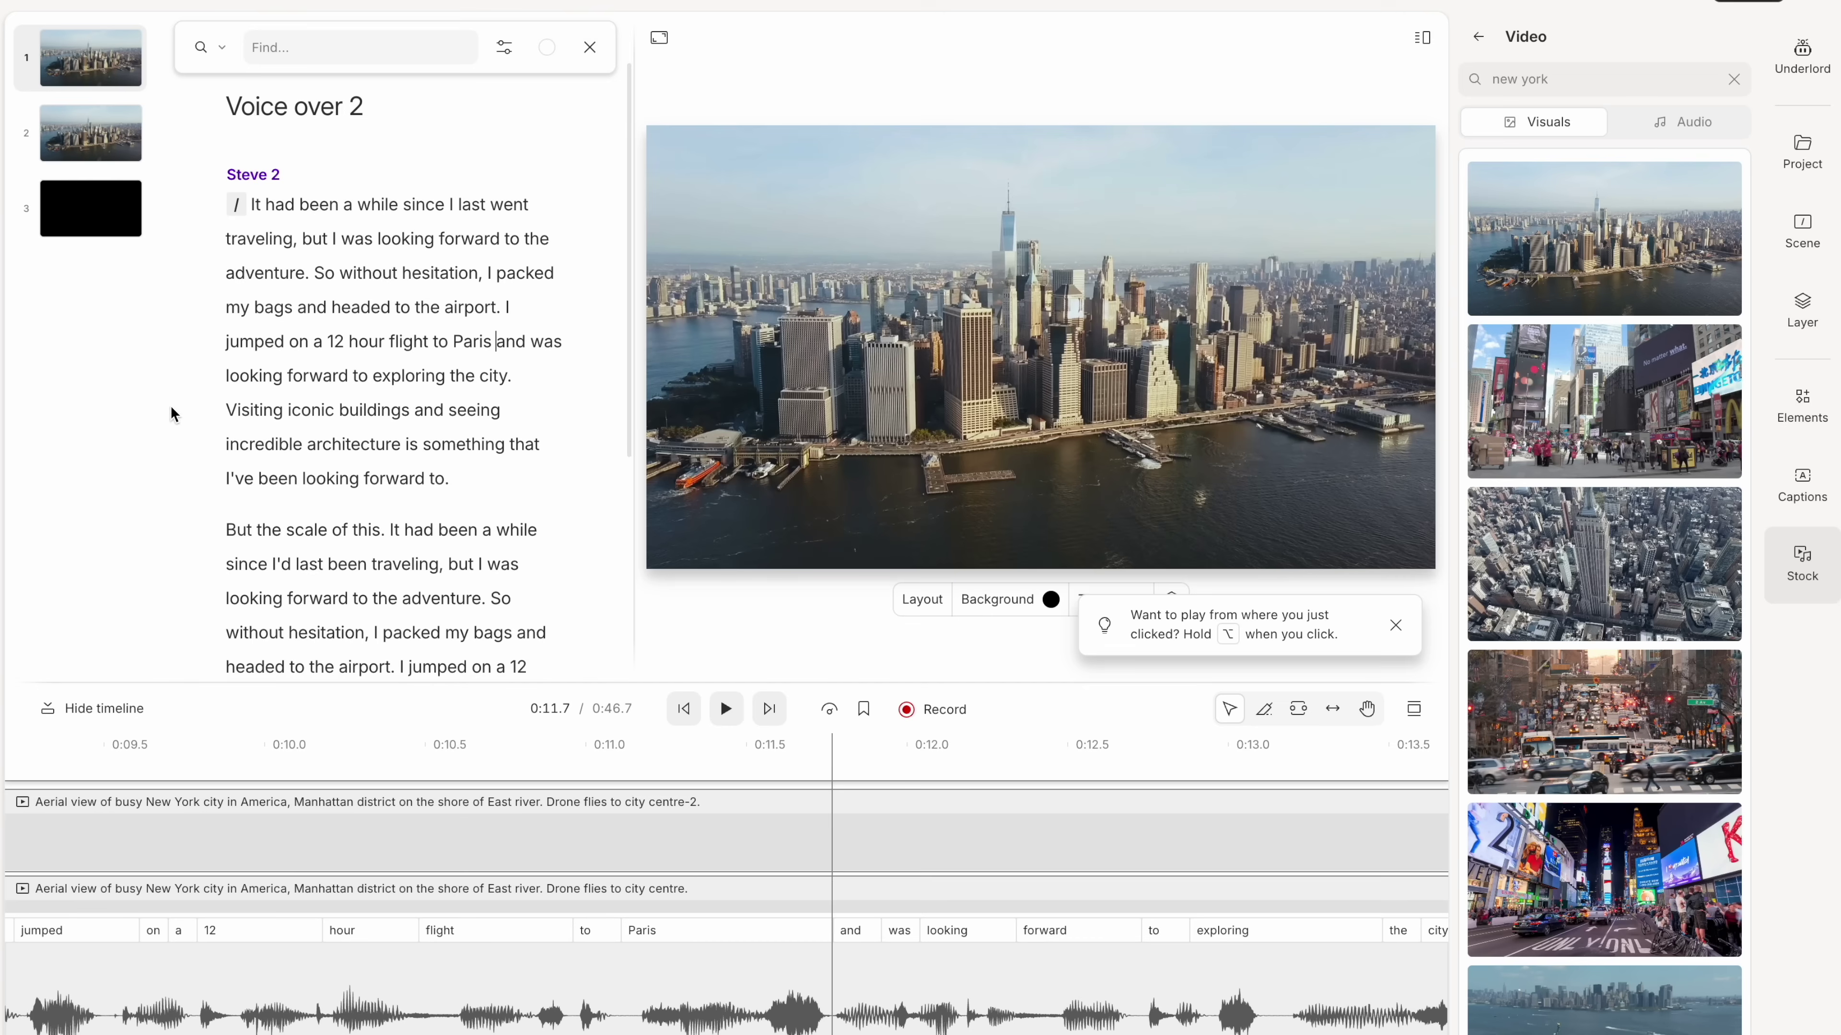
- Select the word 'Paris' in the voiceover script
{"action": "left_click", "coordinate": [454, 343], "text": "shift"}
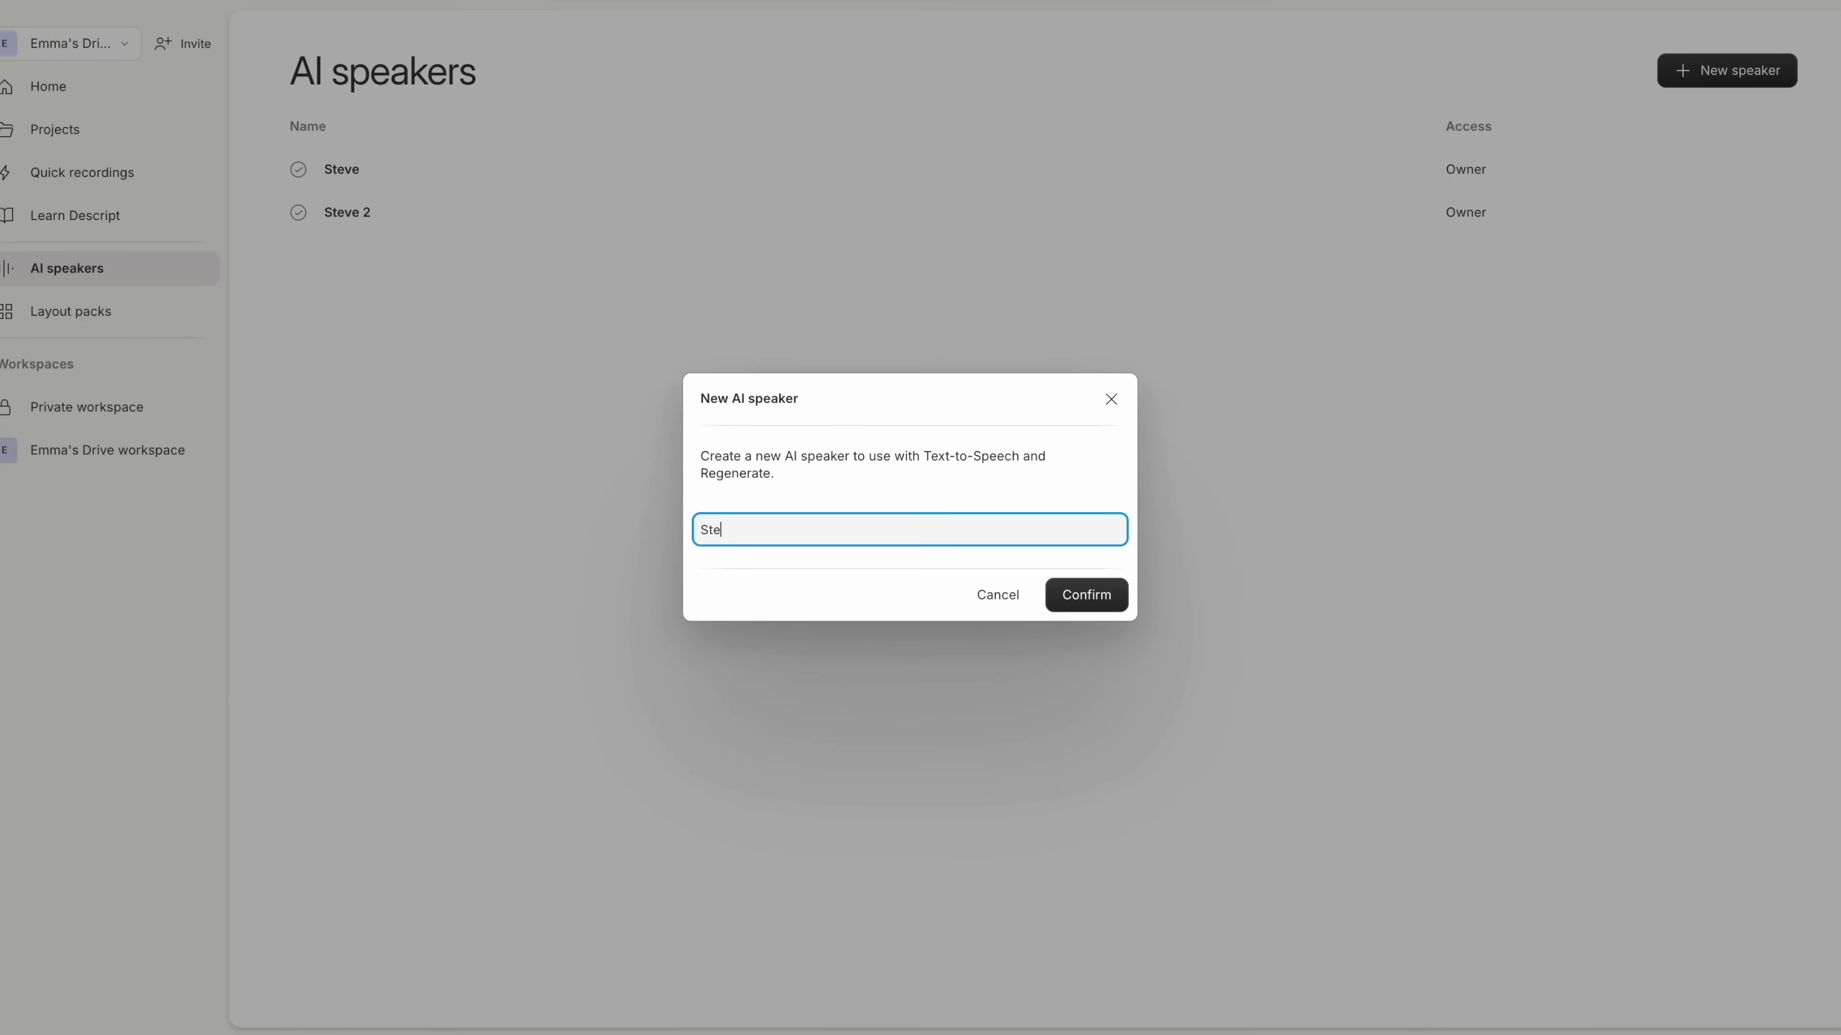
- Enter the new AI speaker's name and confirm creating the voice
{"action": "type", "text": "ve"}
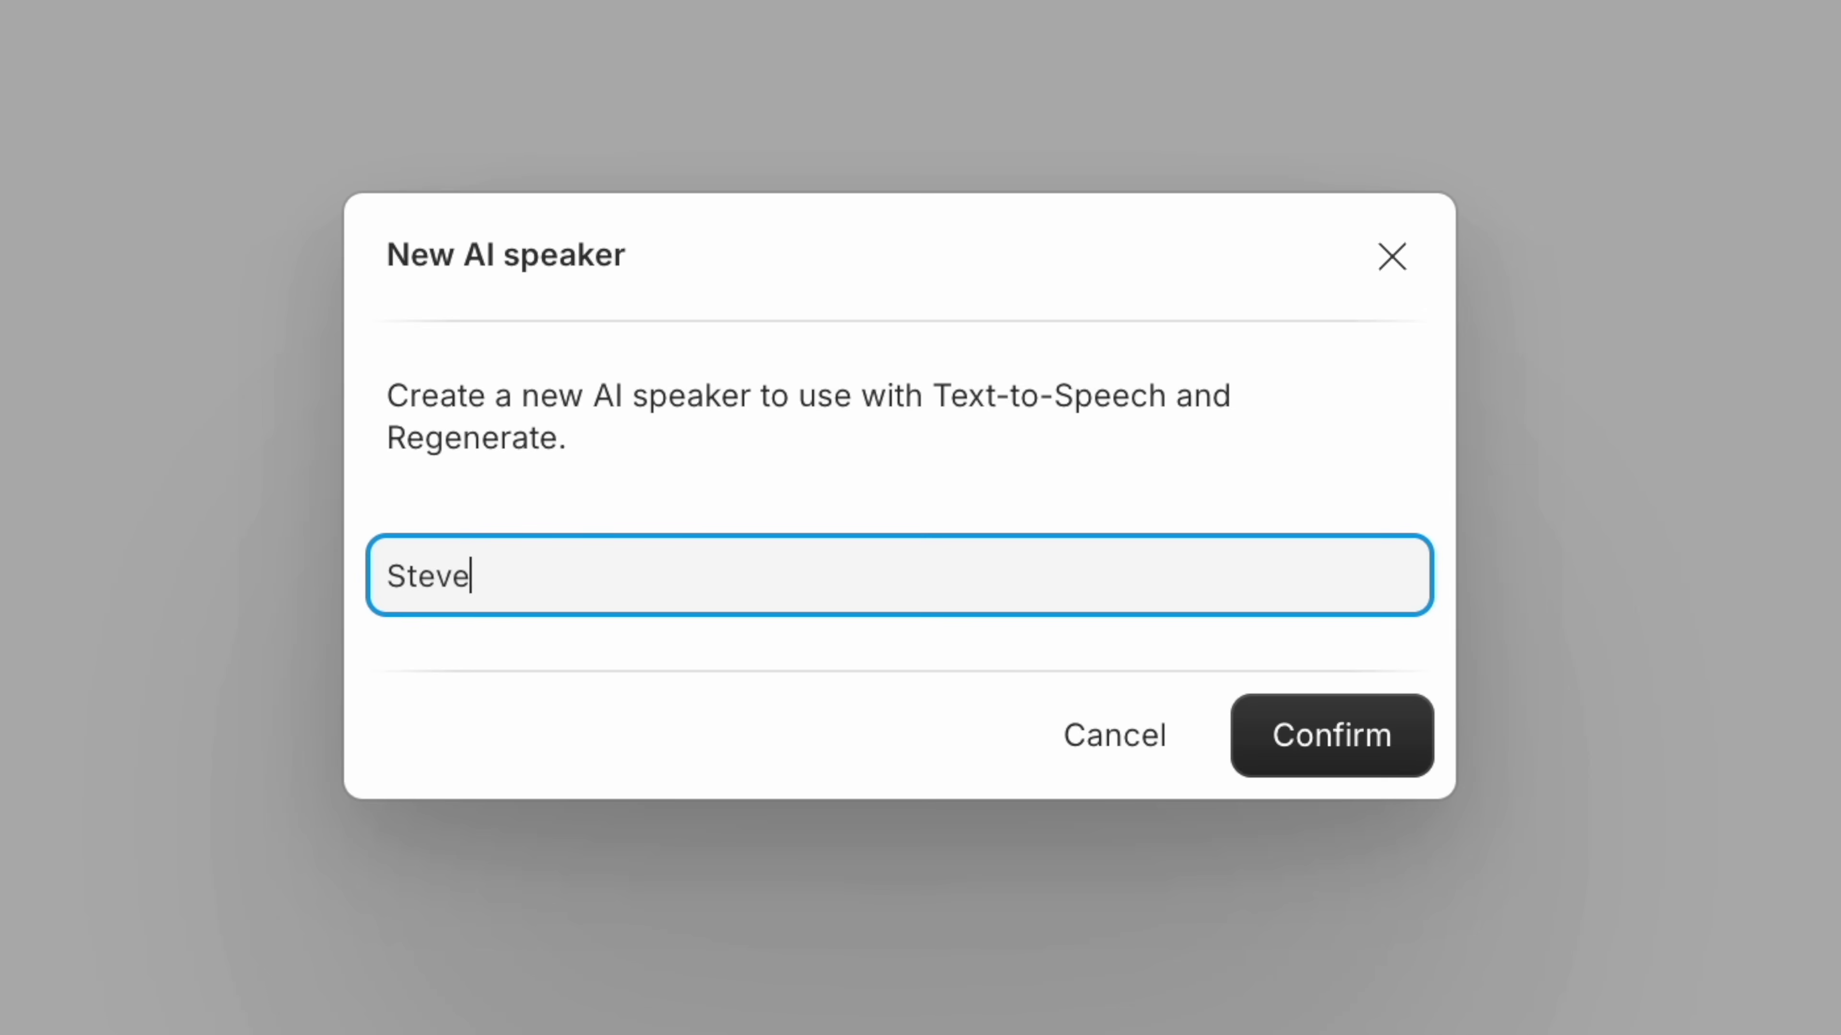
{"action": "left_click", "coordinate": [1393, 750]}
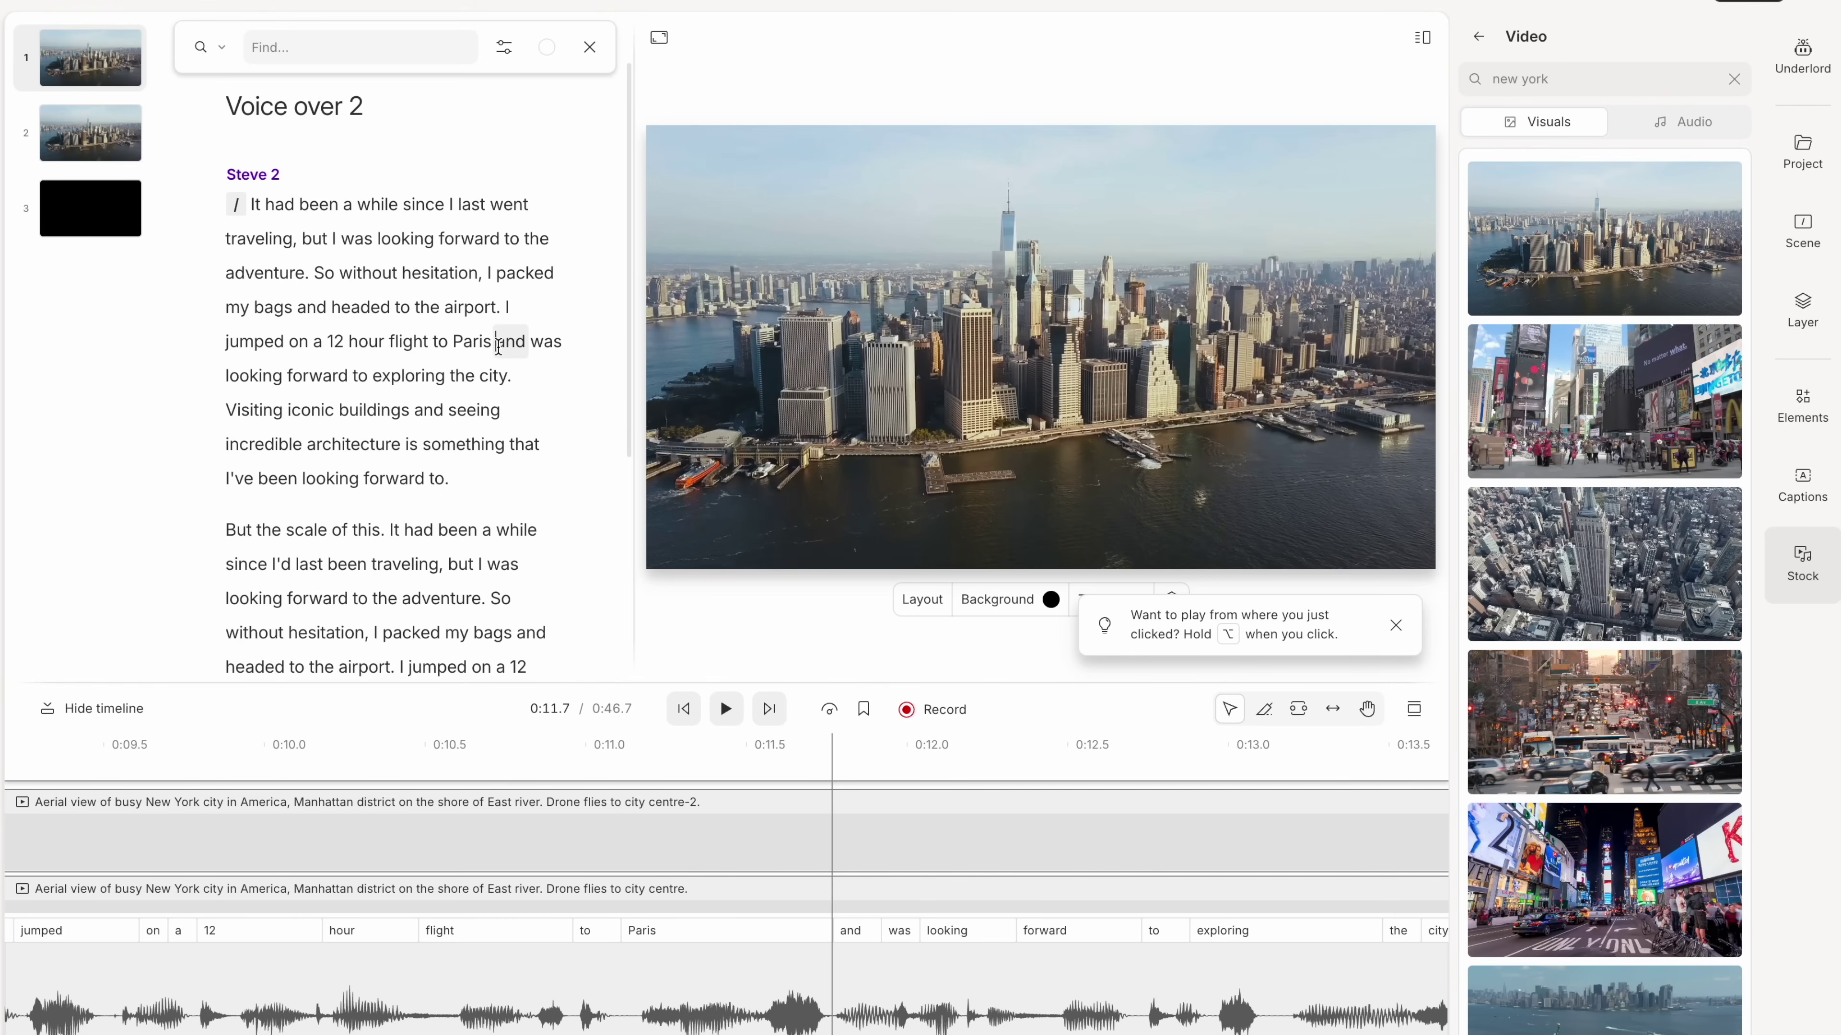
- Select the word 'Paris' in the script and regenerate it as 'New York'
{"action": "double_click", "coordinate": [472, 342]}
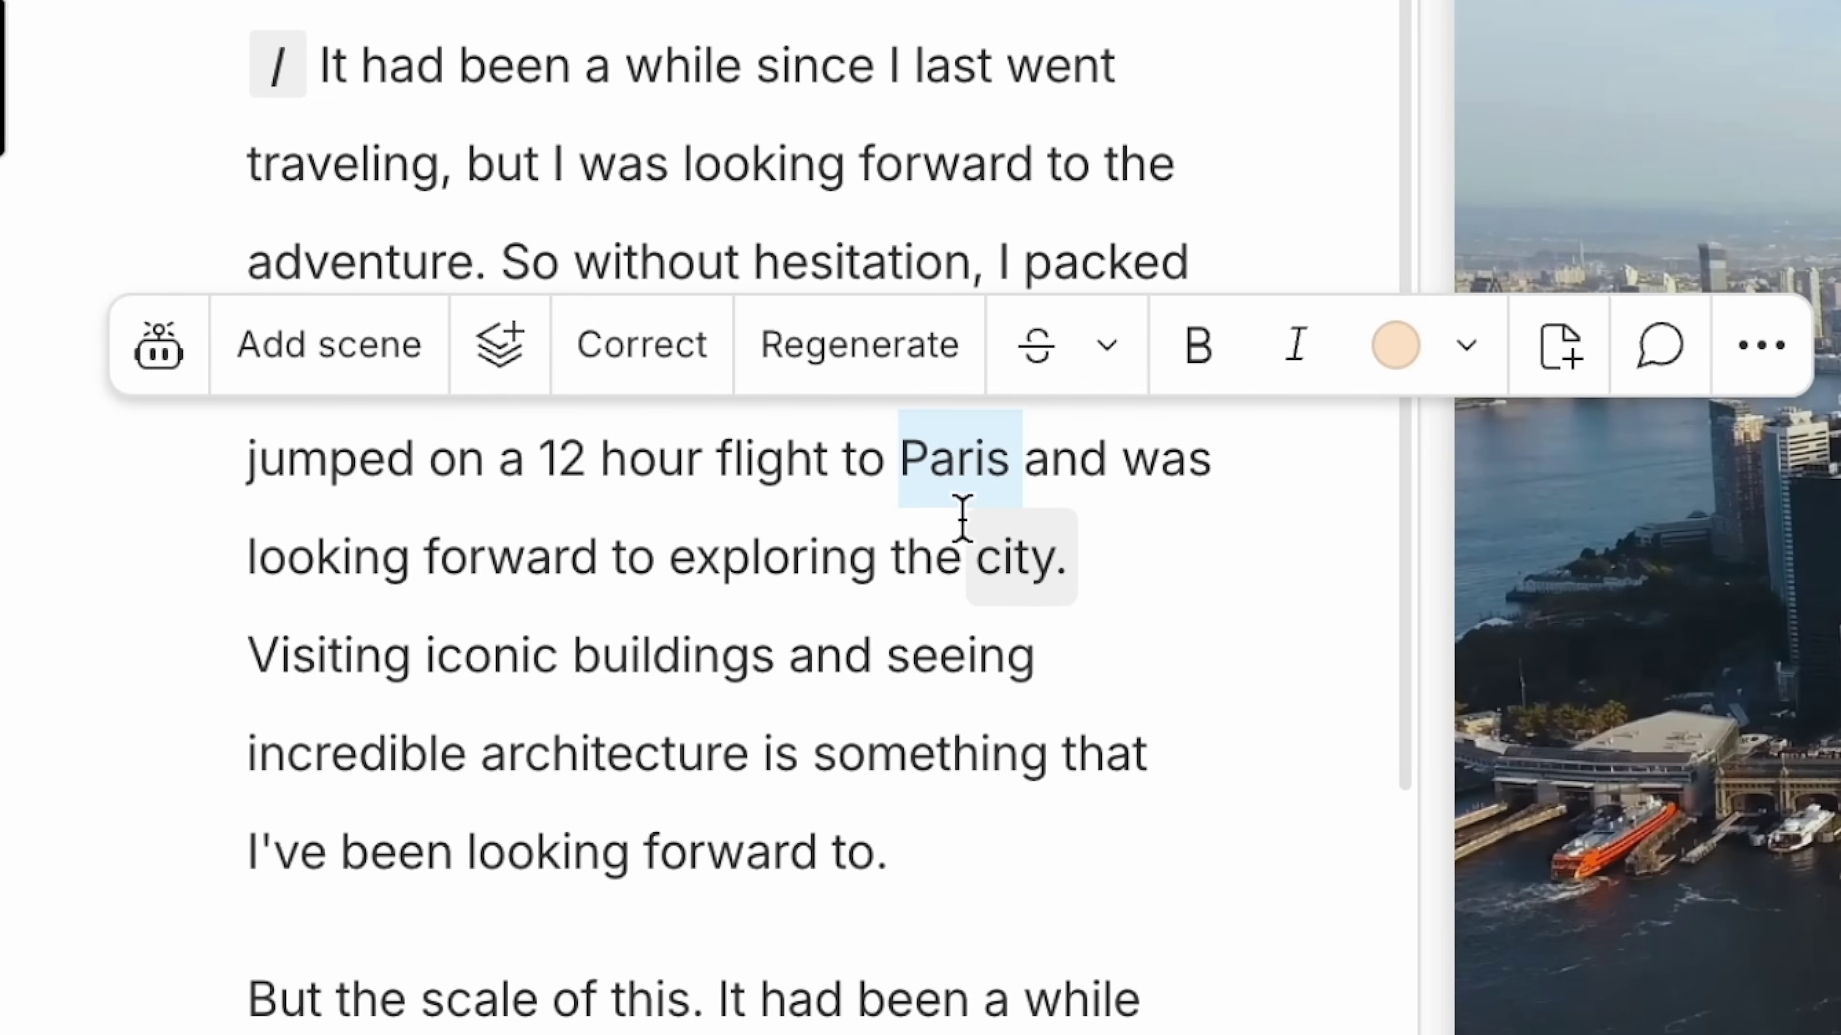
{"action": "left_click", "coordinate": [892, 359]}
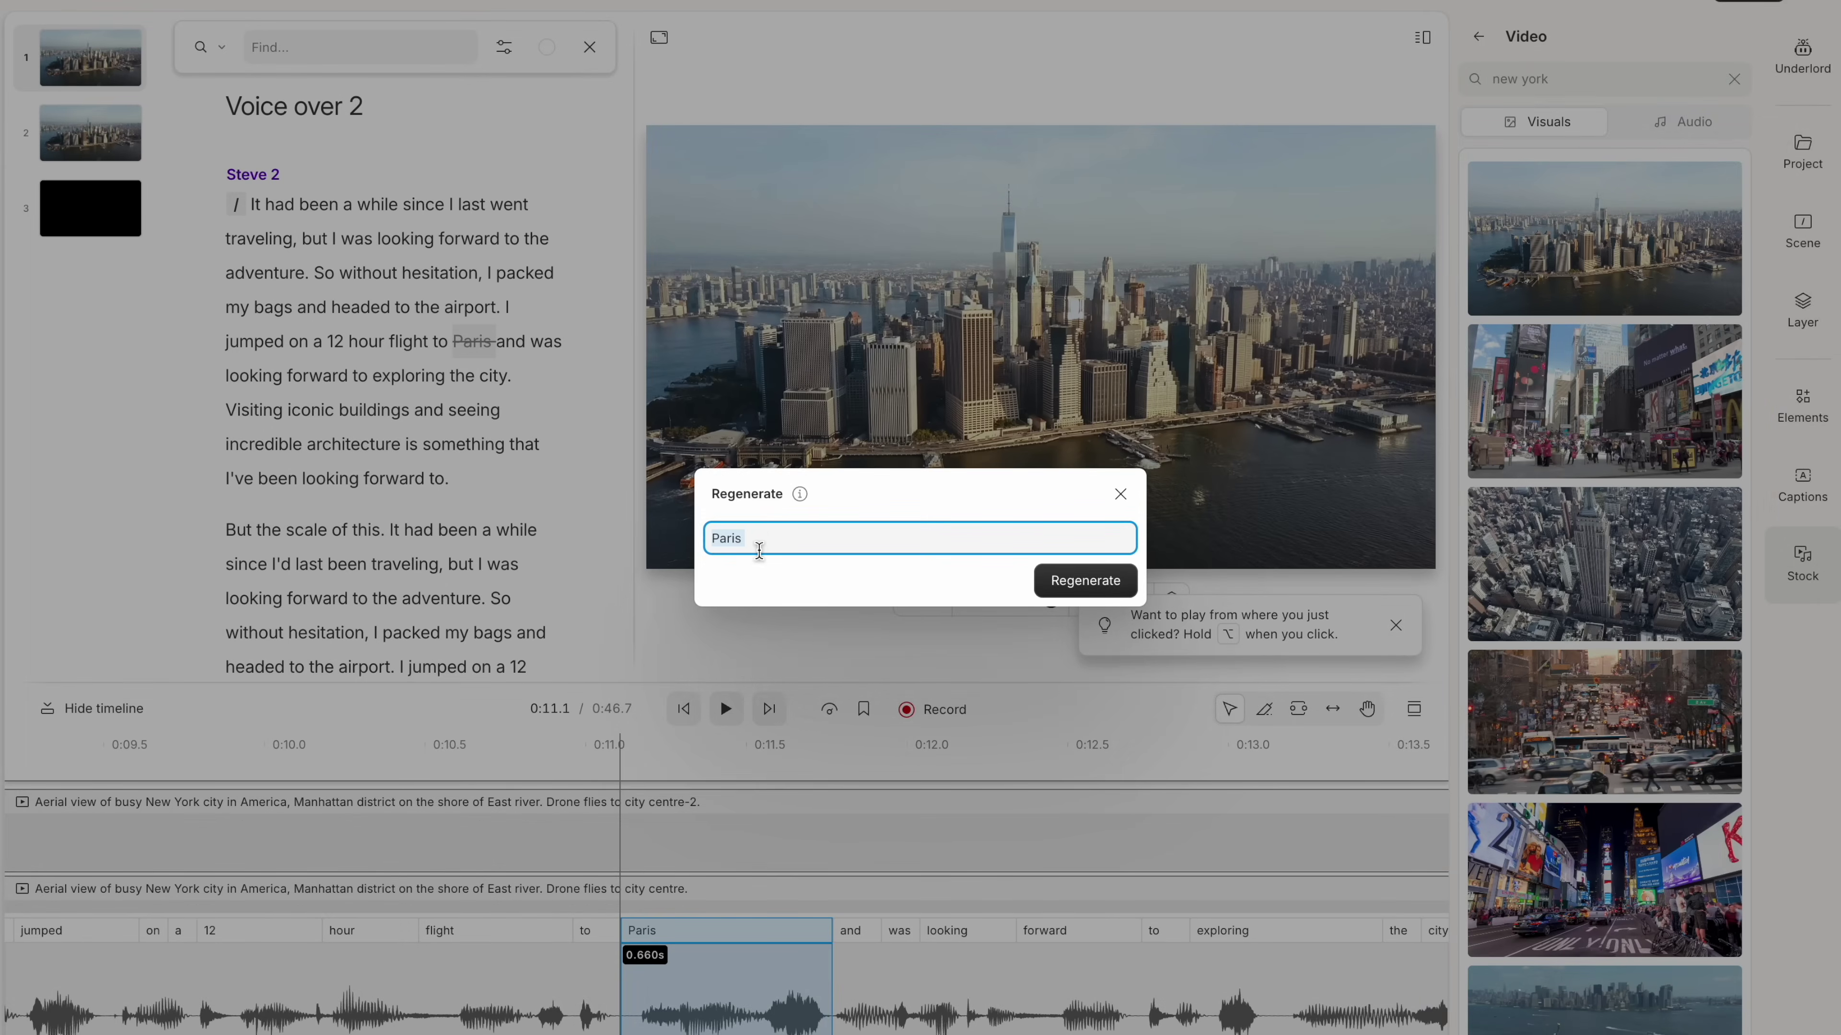
{"action": "type", "text": "New Y"}
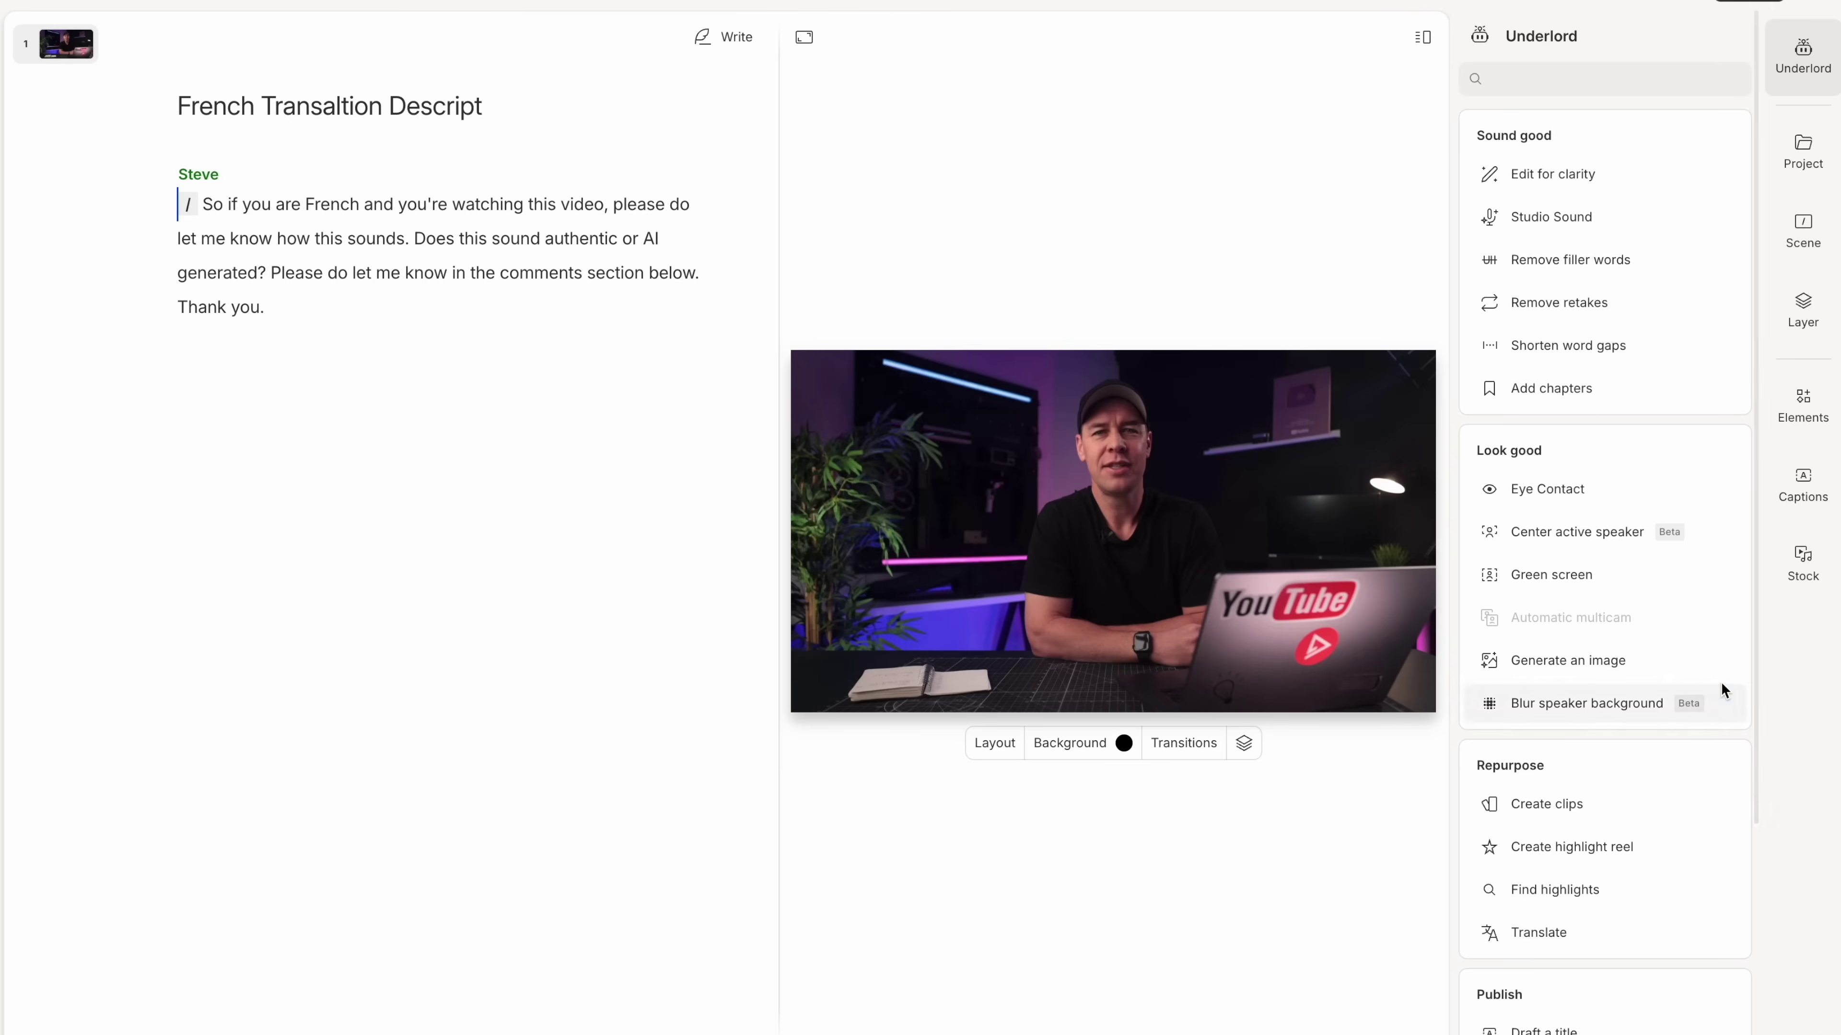
- Launch Underlord's Translate tool and expand its target-language dropdown
{"action": "left_click", "coordinate": [1420, 881]}
{"action": "left_click", "coordinate": [1730, 190]}
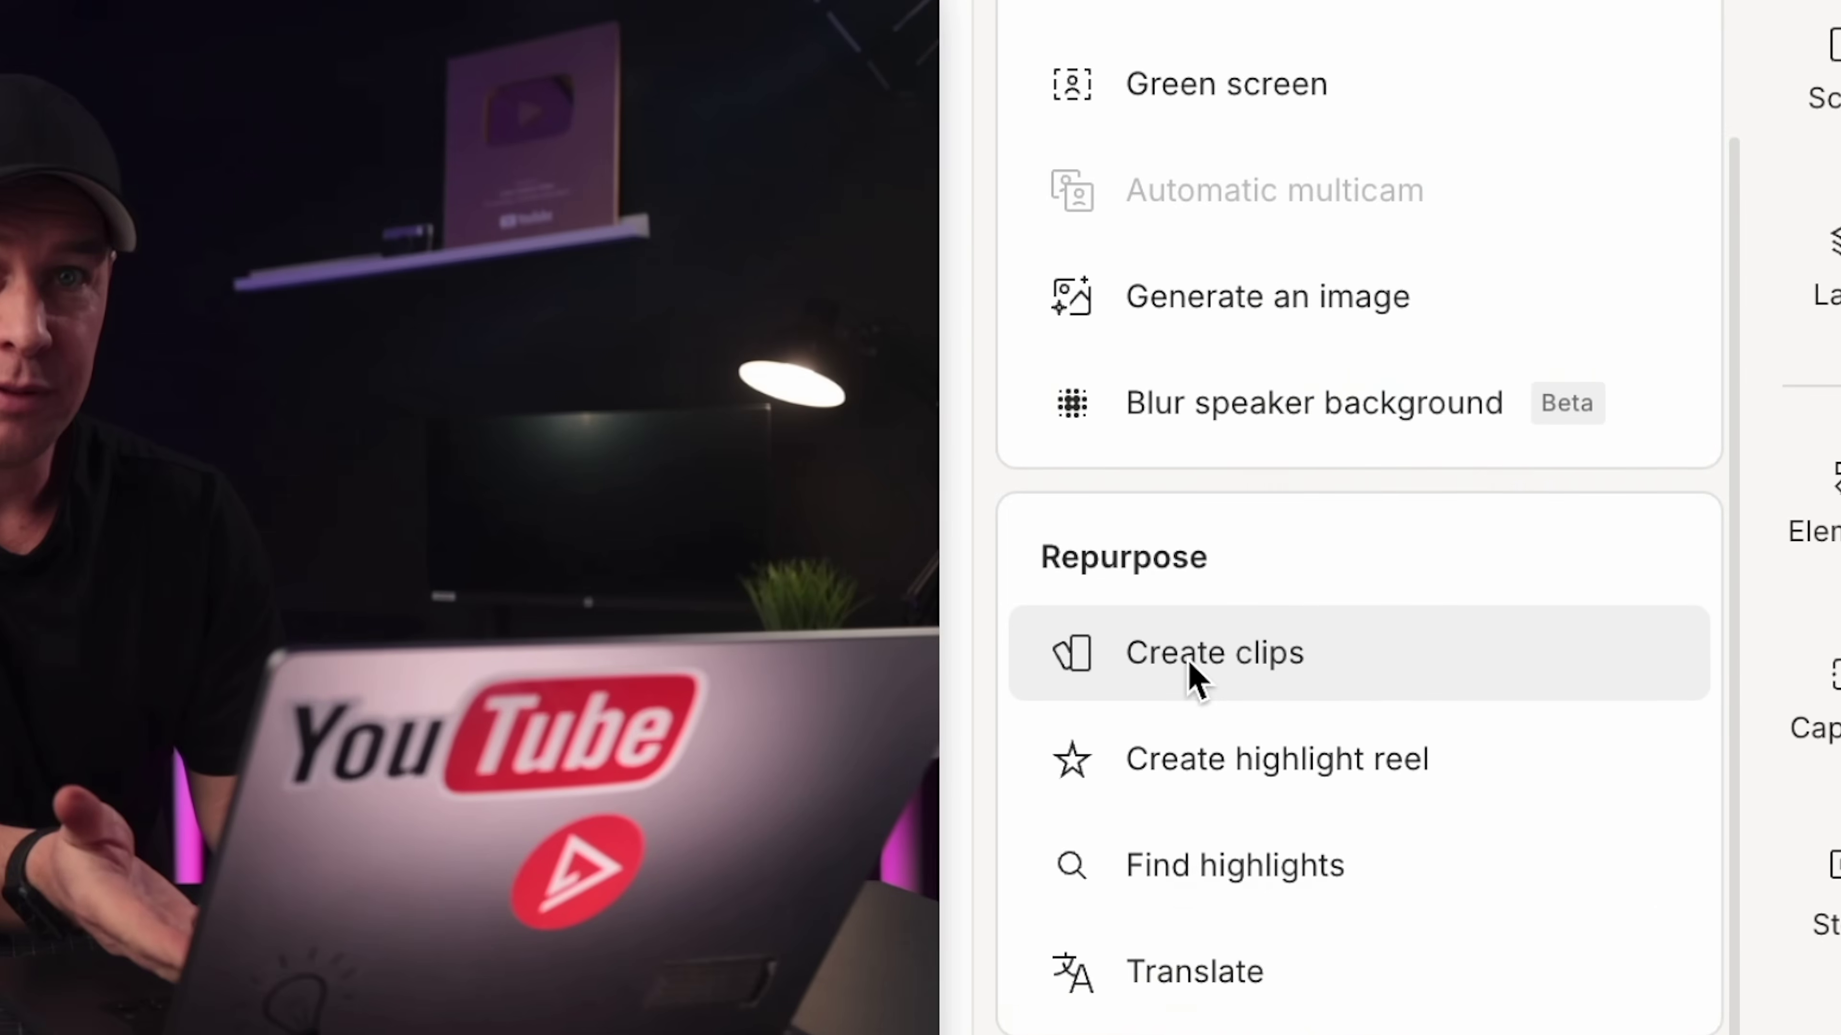
- Start Create clips in Underlord and choose the second layout thumbnail
{"action": "left_click", "coordinate": [1190, 663]}
{"action": "left_click", "coordinate": [1397, 399]}
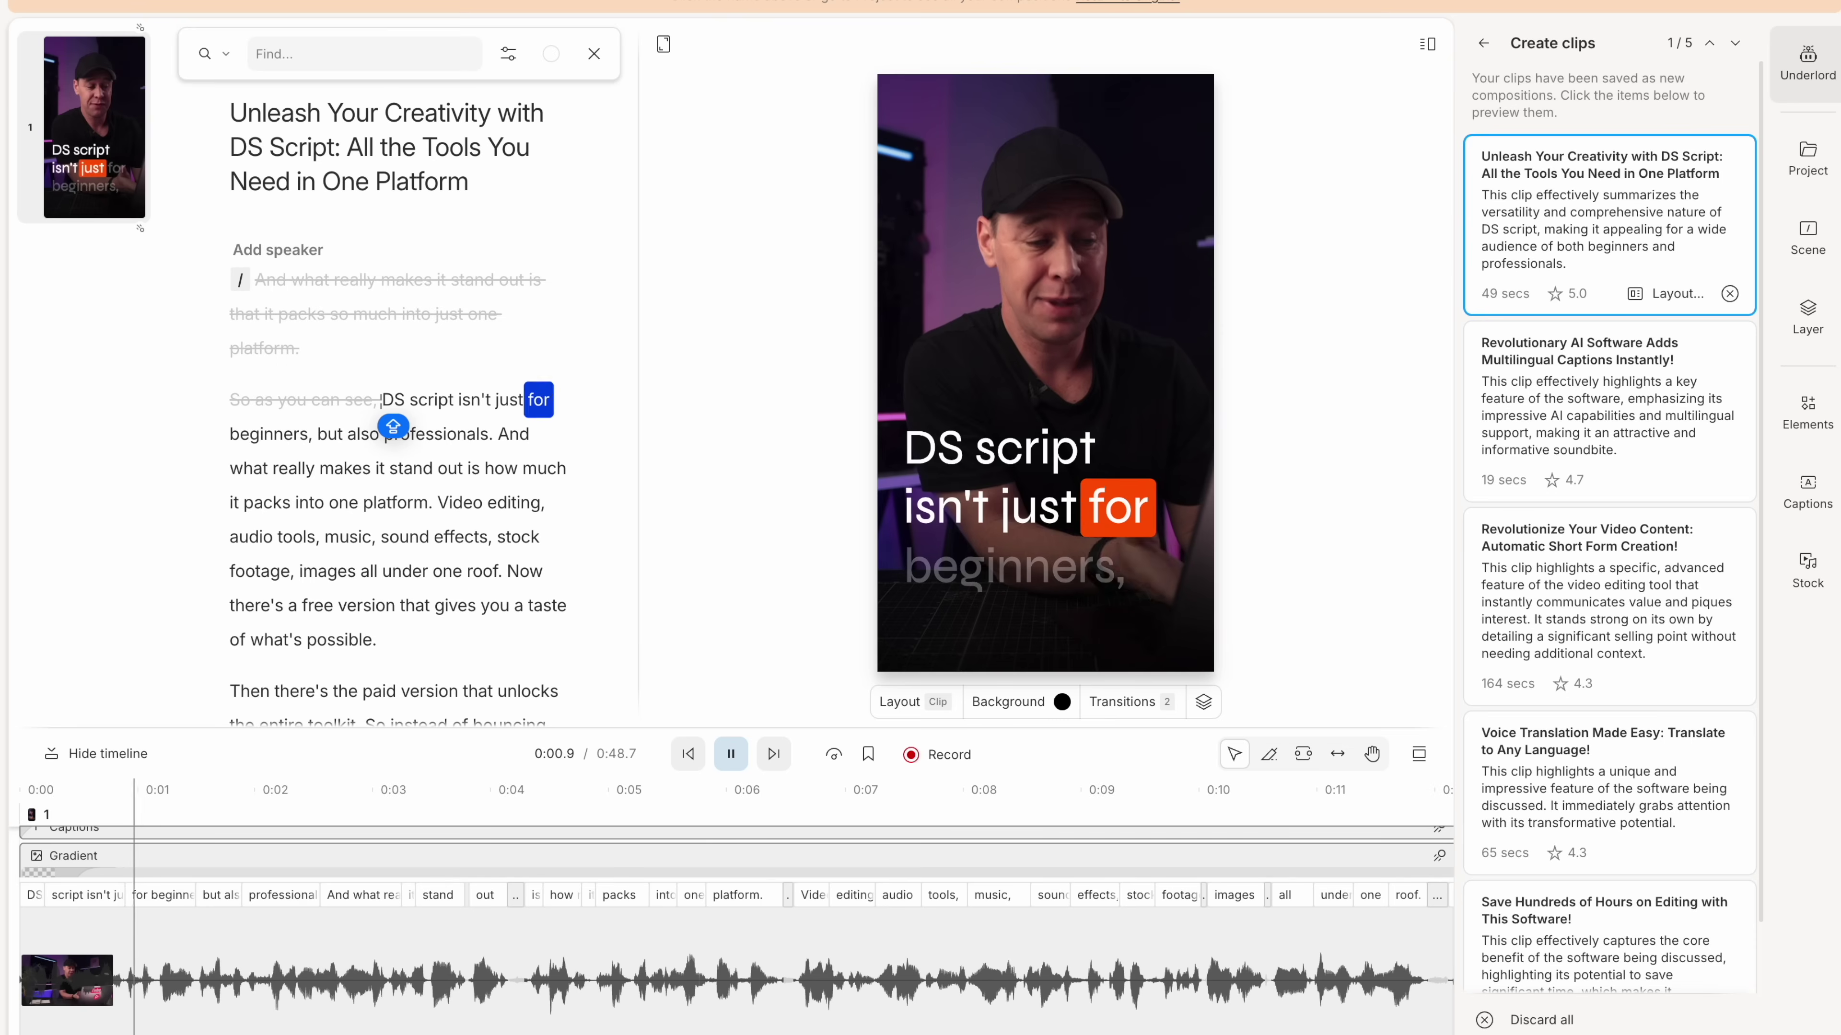